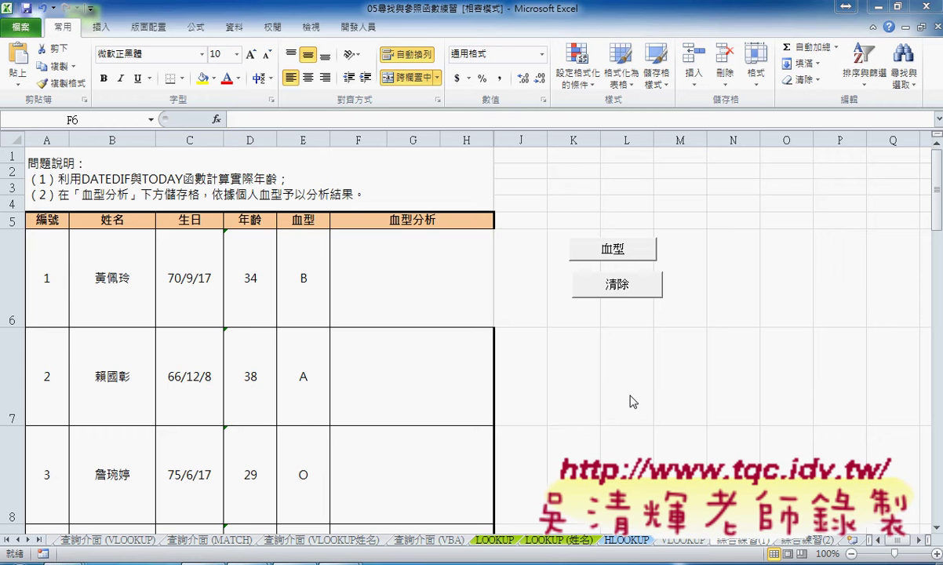
- Run the 血型 button's macro to fill the 血型分析 column with starred blood-type analyses
{"action": "left_click", "coordinate": [616, 249]}
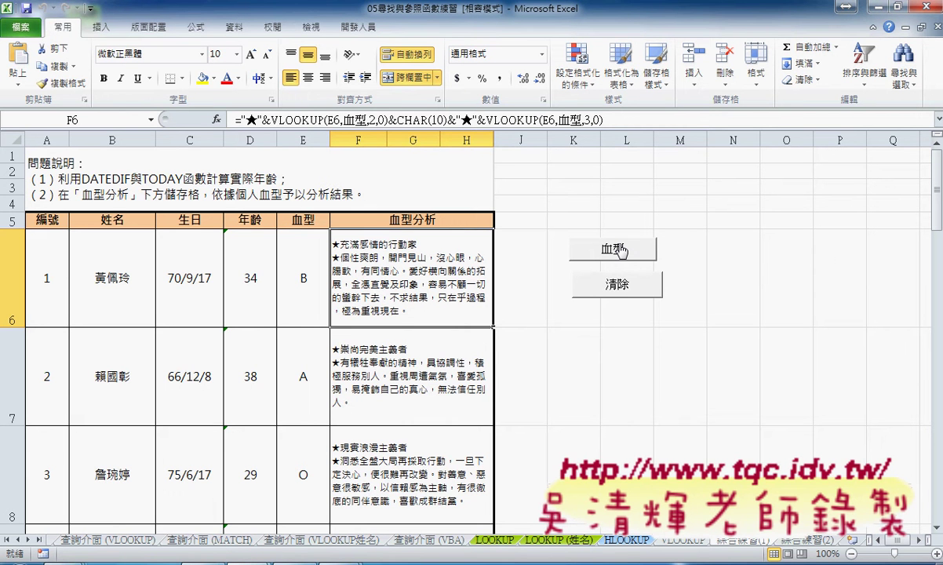
{"action": "right_click", "coordinate": [614, 289]}
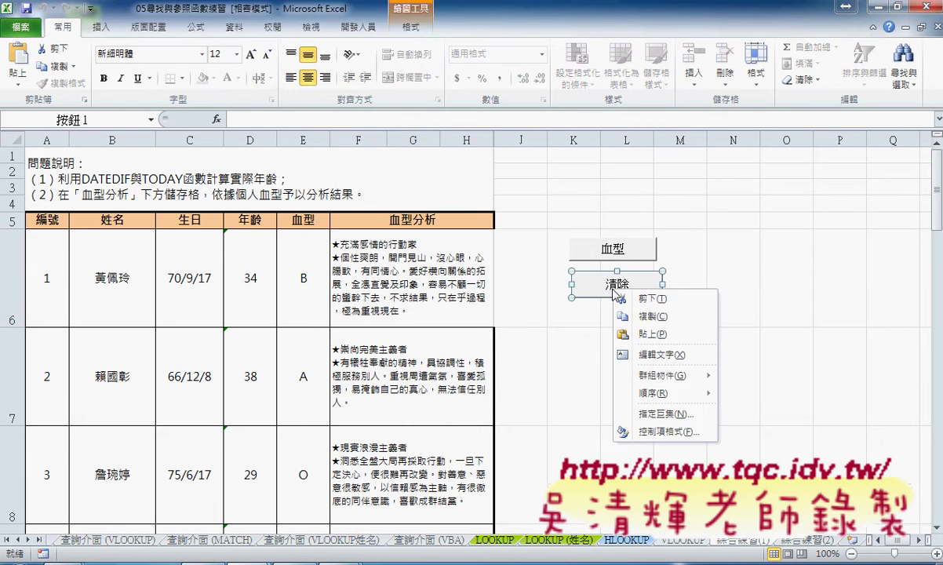
{"action": "left_click", "coordinate": [656, 414]}
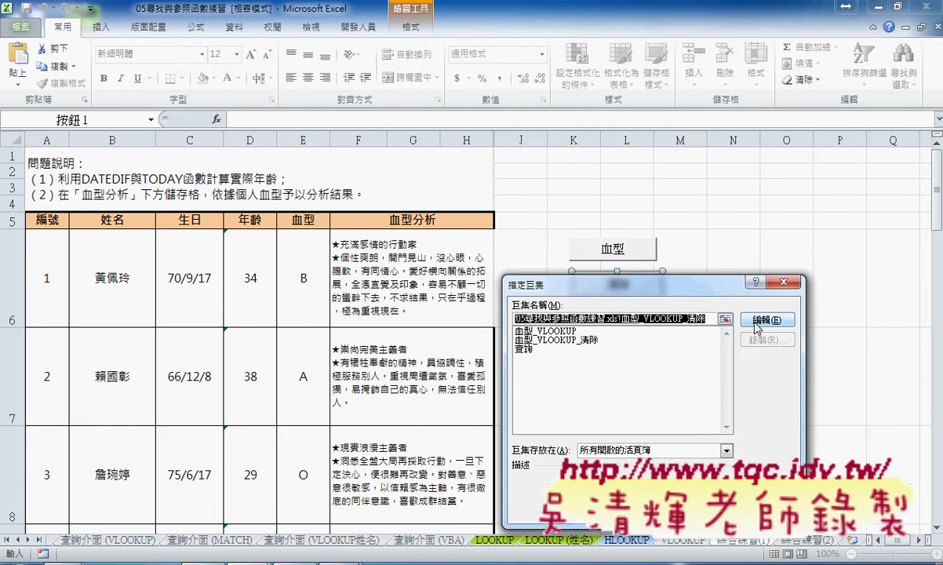
{"action": "left_click", "coordinate": [710, 310]}
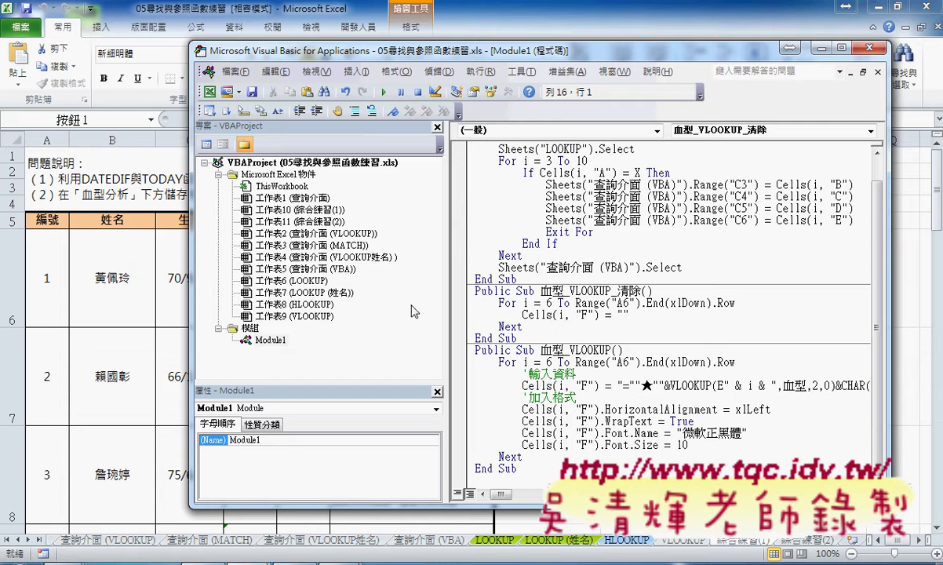
{"action": "left_click_drag", "start_coordinate": [575, 302], "coordinate": [736, 303]}
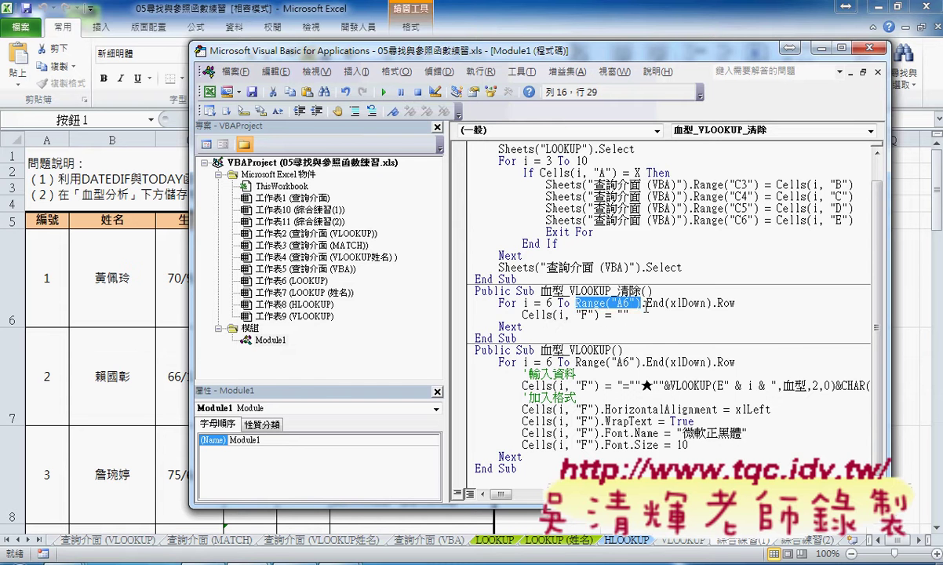
{"action": "left_click_drag", "start_coordinate": [629, 315], "coordinate": [522, 314]}
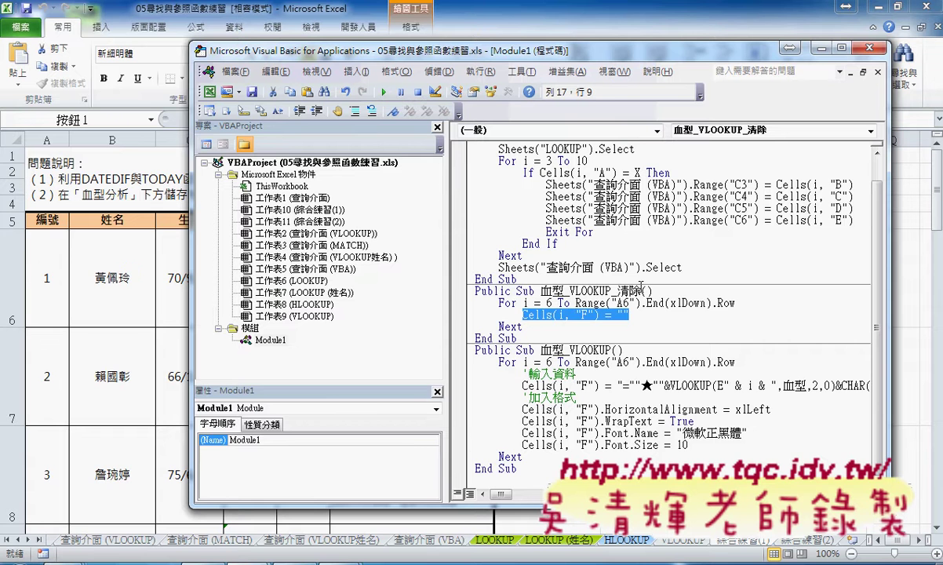
{"action": "left_click_drag", "start_coordinate": [597, 60], "coordinate": [496, 58]}
{"action": "left_click_drag", "start_coordinate": [342, 203], "coordinate": [196, 204]}
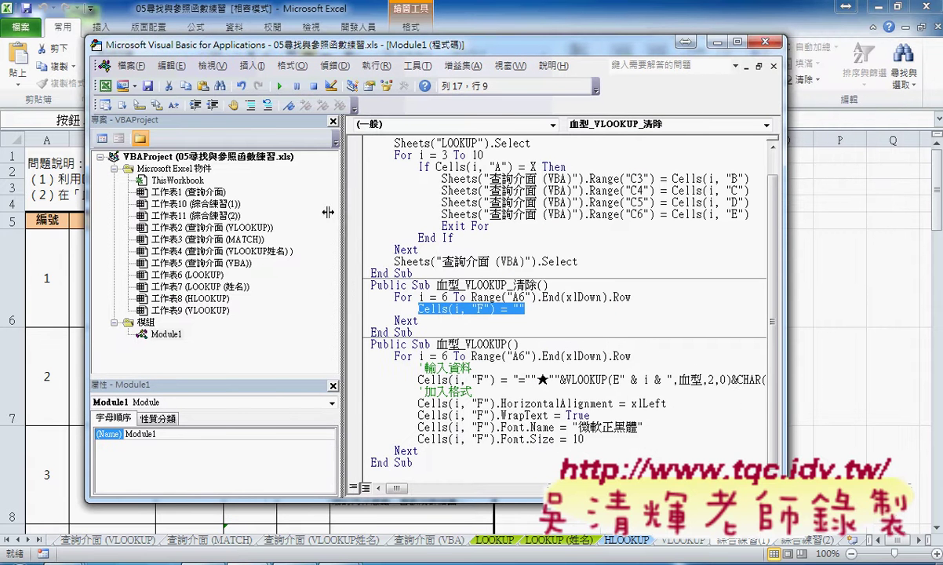
{"action": "left_click_drag", "start_coordinate": [785, 334], "coordinate": [882, 348]}
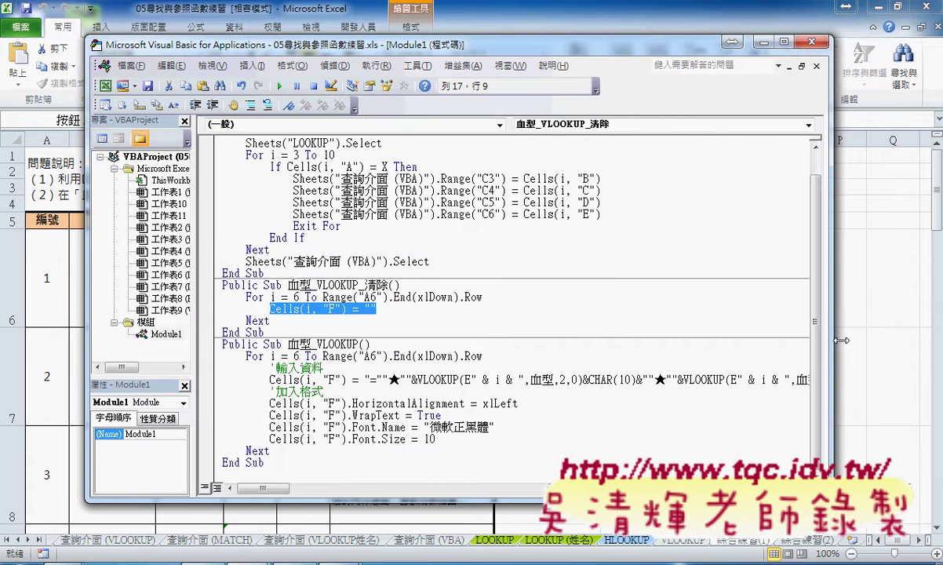
{"action": "left_click", "coordinate": [387, 379]}
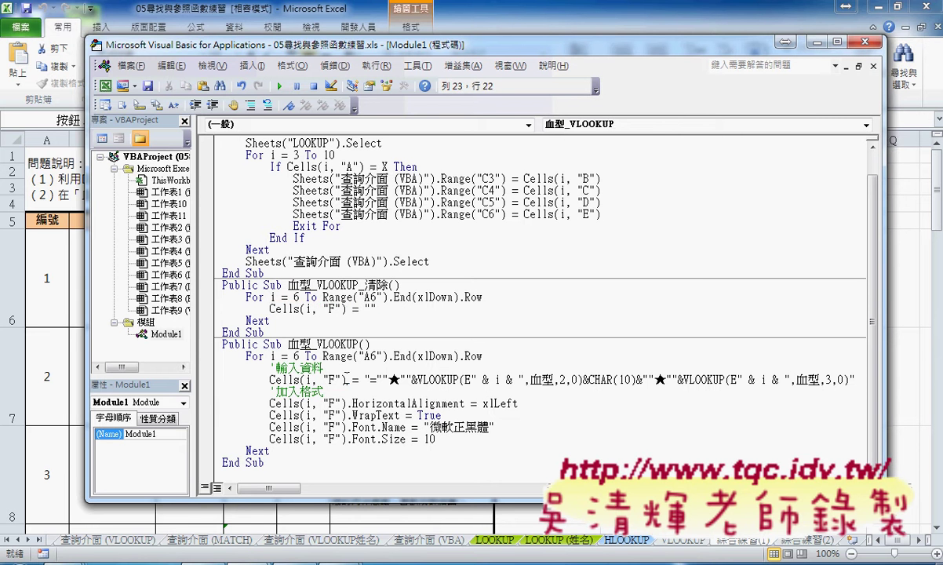
{"action": "left_click_drag", "start_coordinate": [346, 380], "coordinate": [269, 381]}
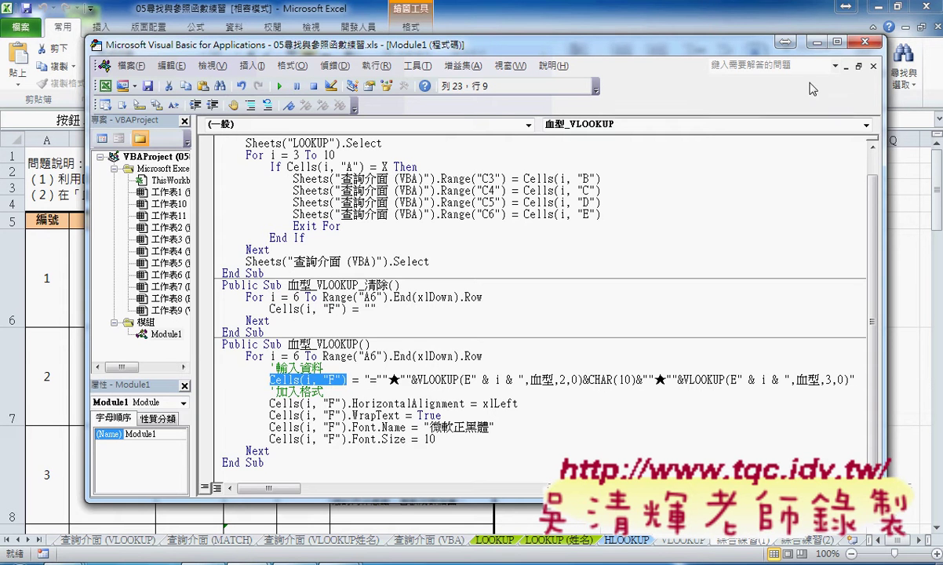
{"action": "left_click", "coordinate": [863, 42]}
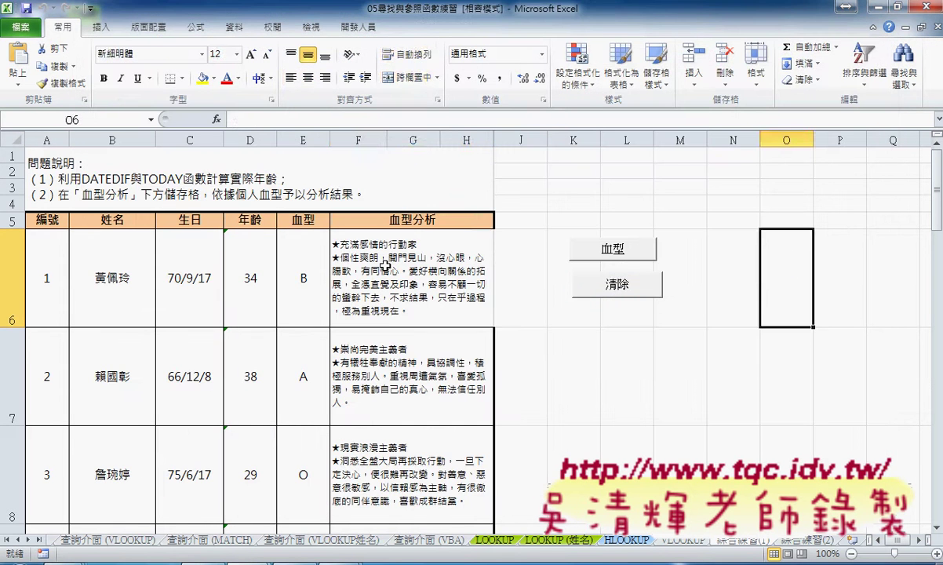
- Inspect and compare the blood-type VLOOKUP formulas in F6 and F7
{"action": "left_click", "coordinate": [362, 249]}
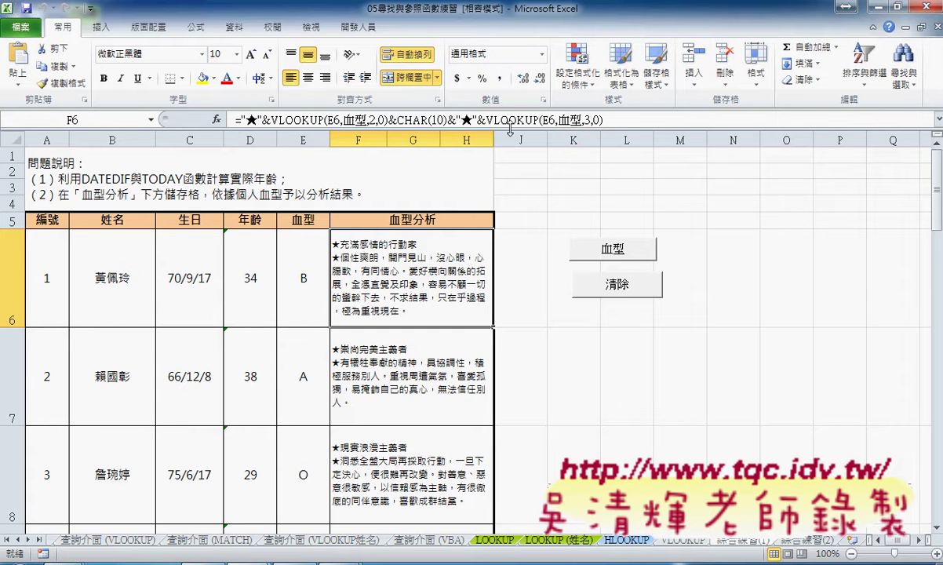
{"action": "left_click", "coordinate": [243, 118]}
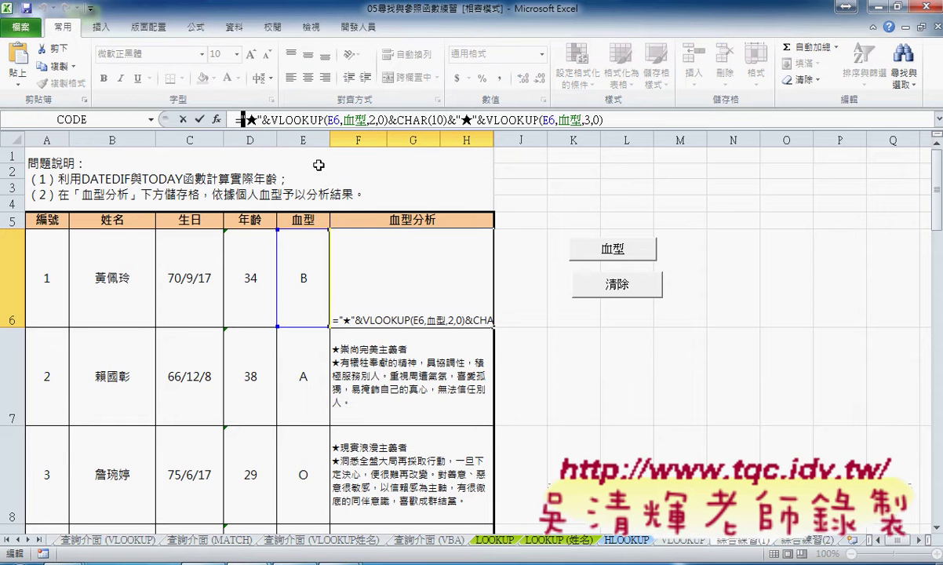
{"action": "left_click", "coordinate": [192, 119]}
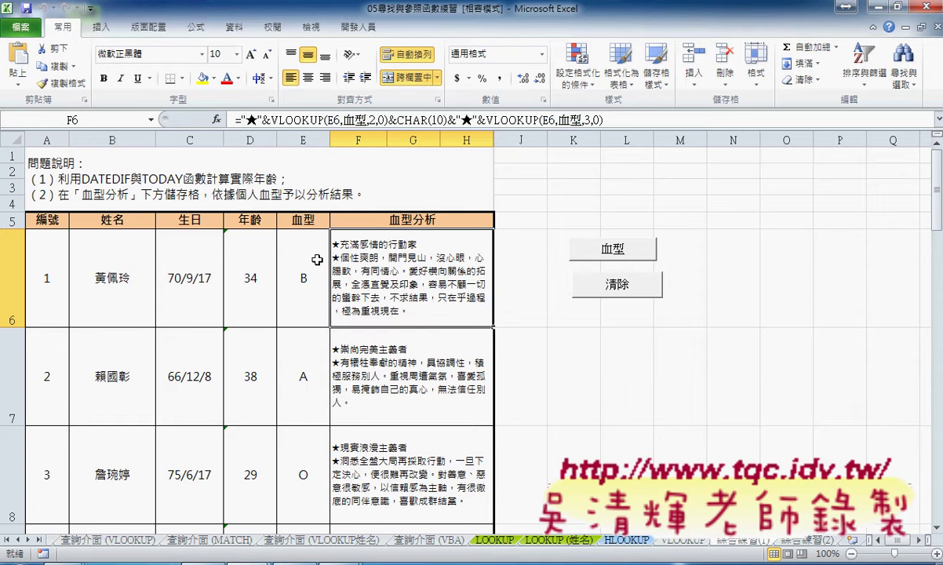
{"action": "left_click", "coordinate": [389, 349]}
{"action": "left_click", "coordinate": [387, 295]}
{"action": "left_click", "coordinate": [416, 363]}
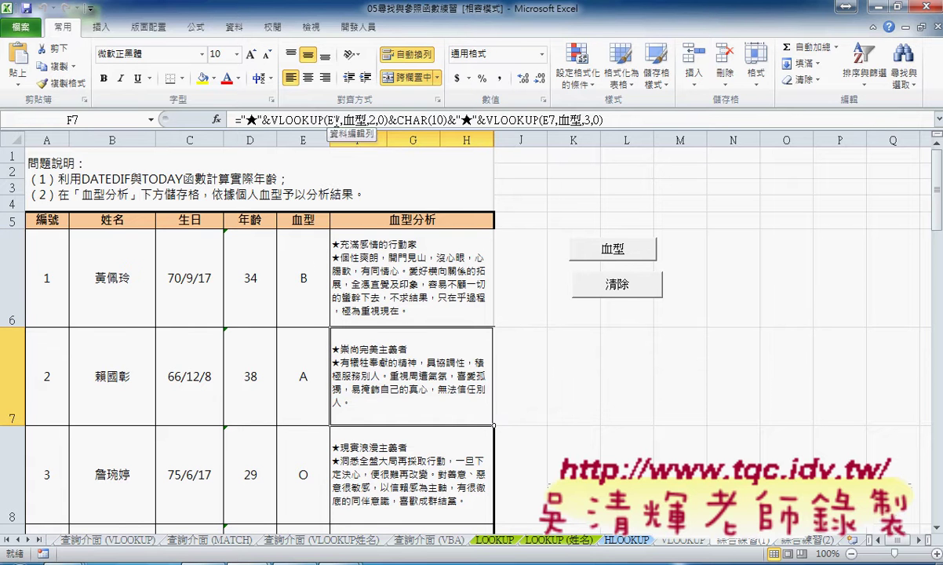
{"action": "left_click", "coordinate": [359, 236]}
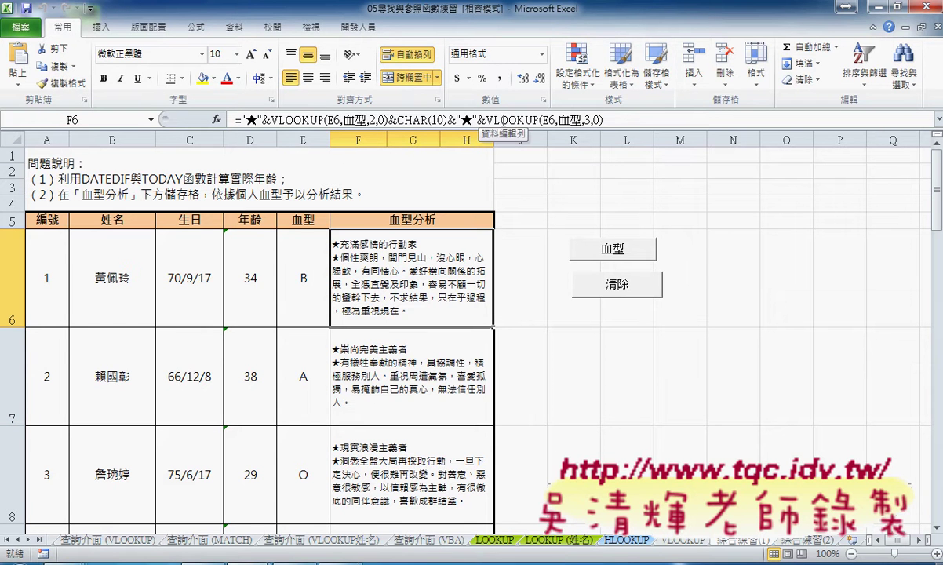
- Copy F6's entire VLOOKUP formula from the formula bar and launch Notepad
{"action": "left_click_drag", "start_coordinate": [632, 122], "coordinate": [235, 119]}
{"action": "key", "text": "ctrl+c"}
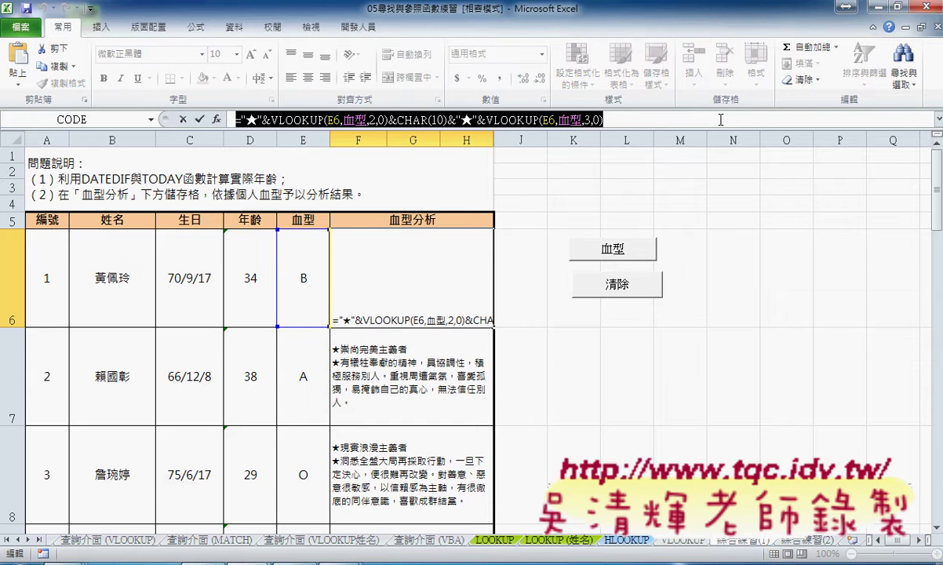
{"action": "left_click", "coordinate": [199, 119]}
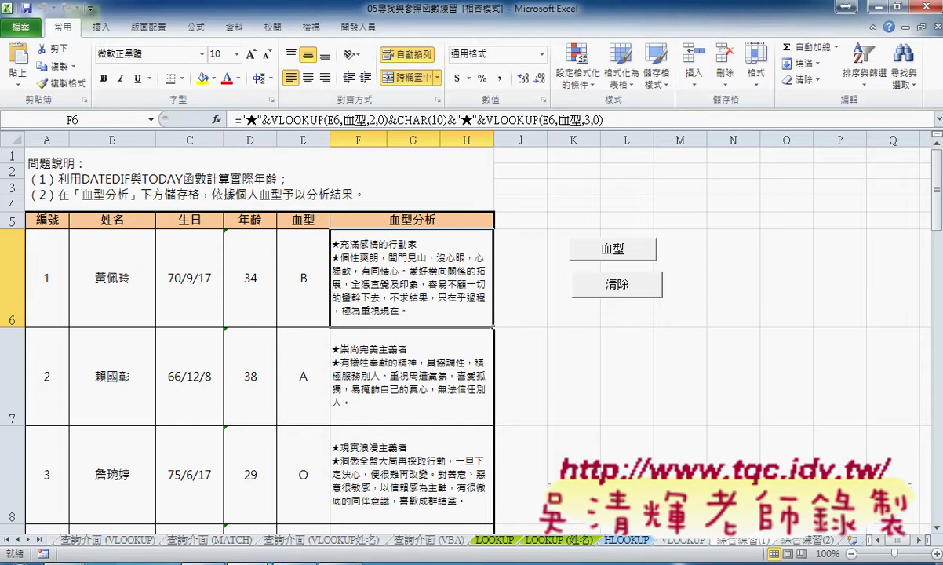
{"action": "key", "text": "super"}
- Paste the copied F6 formula into a new Notepad window
{"action": "left_click", "coordinate": [78, 439]}
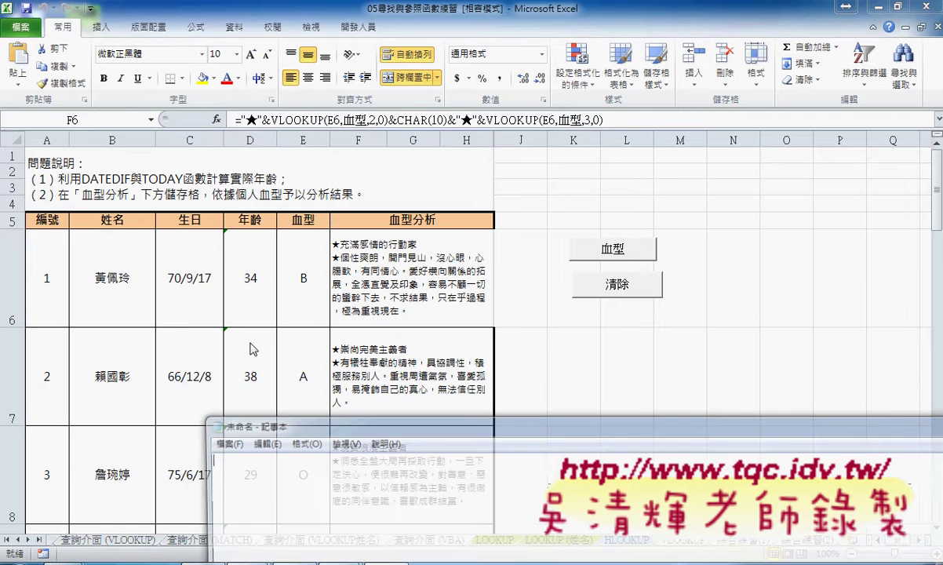
{"action": "mouse_move", "coordinate": [368, 424]}
{"action": "left_mouse_down"}
{"action": "mouse_move", "coordinate": [349, 357]}
{"action": "mouse_move", "coordinate": [213, 58]}
{"action": "mouse_move", "coordinate": [228, 103]}
{"action": "mouse_move", "coordinate": [211, 23]}
{"action": "left_mouse_up"}
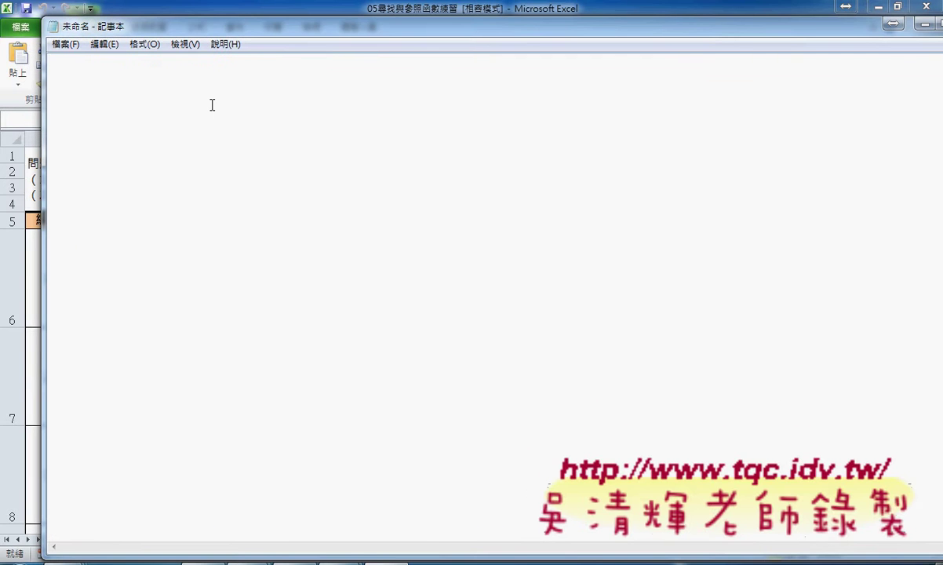
{"action": "key", "text": "ctrl+v"}
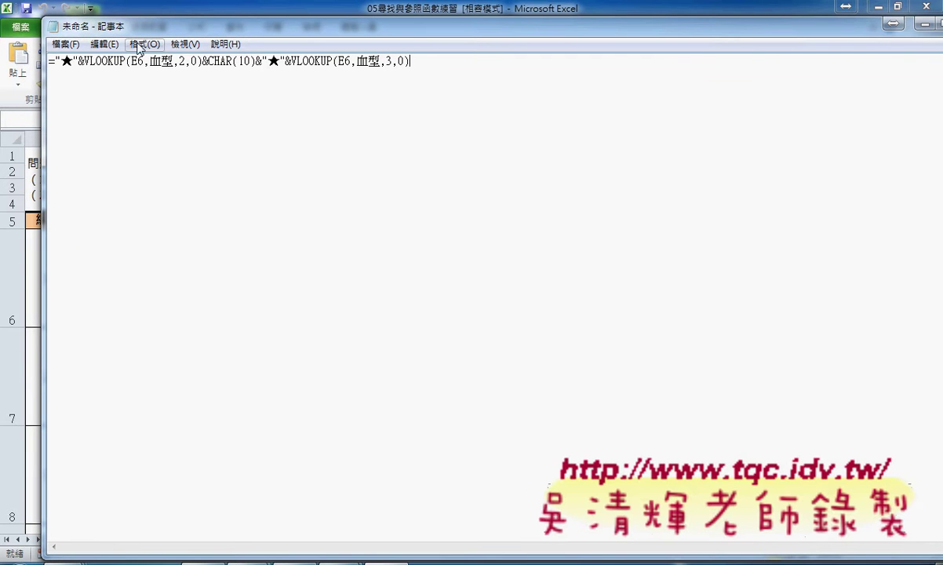
- Replace every " with "" in the formula using Replace All
{"action": "left_click", "coordinate": [105, 44]}
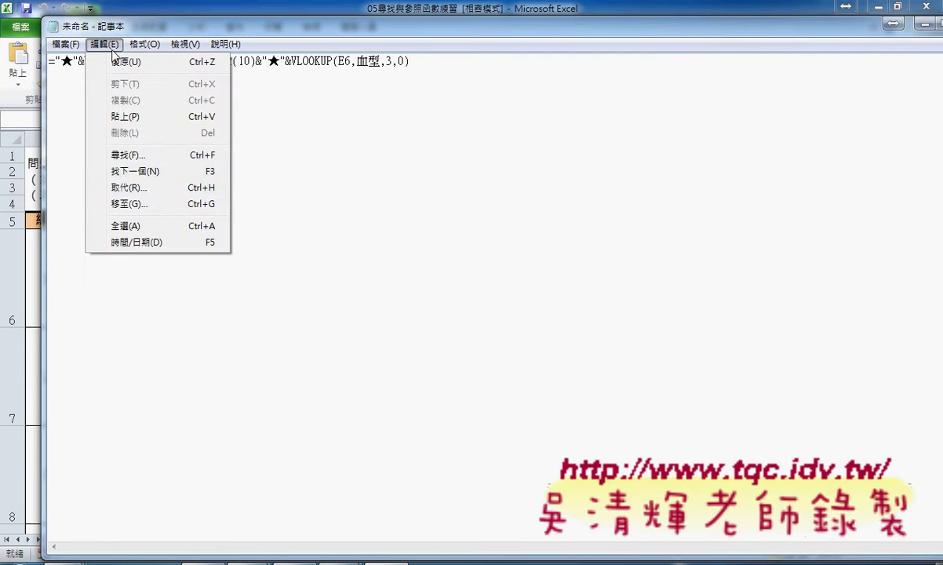
{"action": "left_click", "coordinate": [128, 190]}
{"action": "type", "text": "\""}
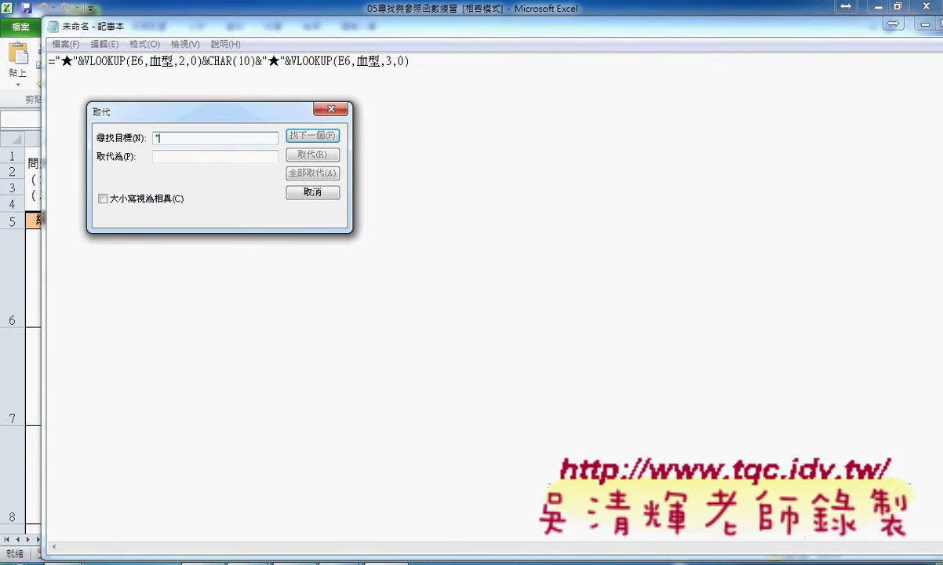
{"action": "key", "text": "Tab"}
{"action": "type", "text": "\"\""}
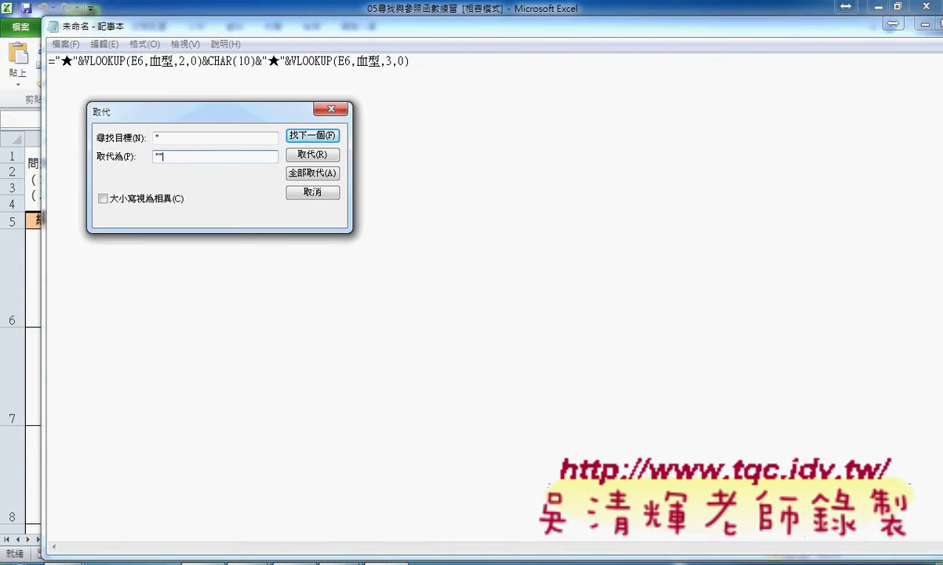
{"action": "left_click", "coordinate": [315, 174]}
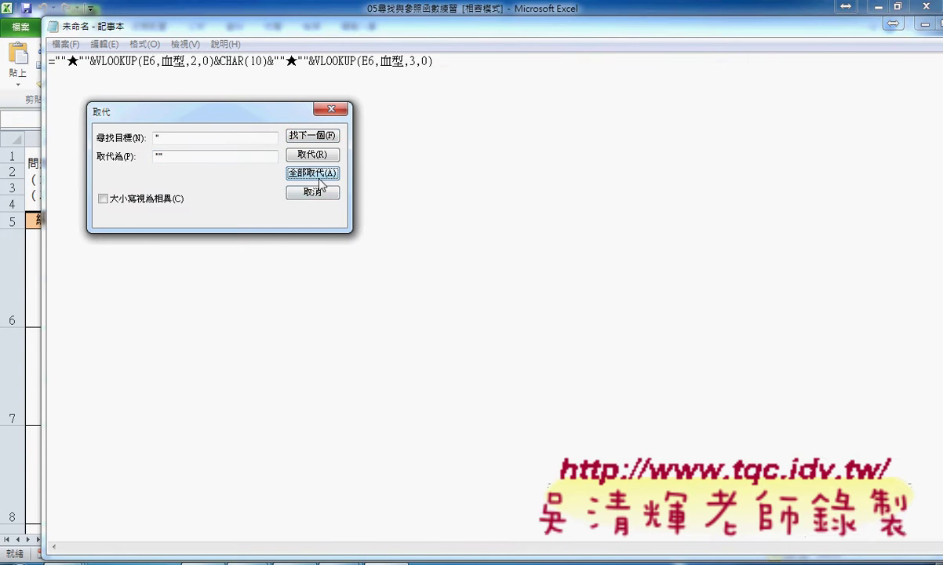
- Replace every 6 with " & i & " using Replace All
{"action": "double_click", "coordinate": [179, 139]}
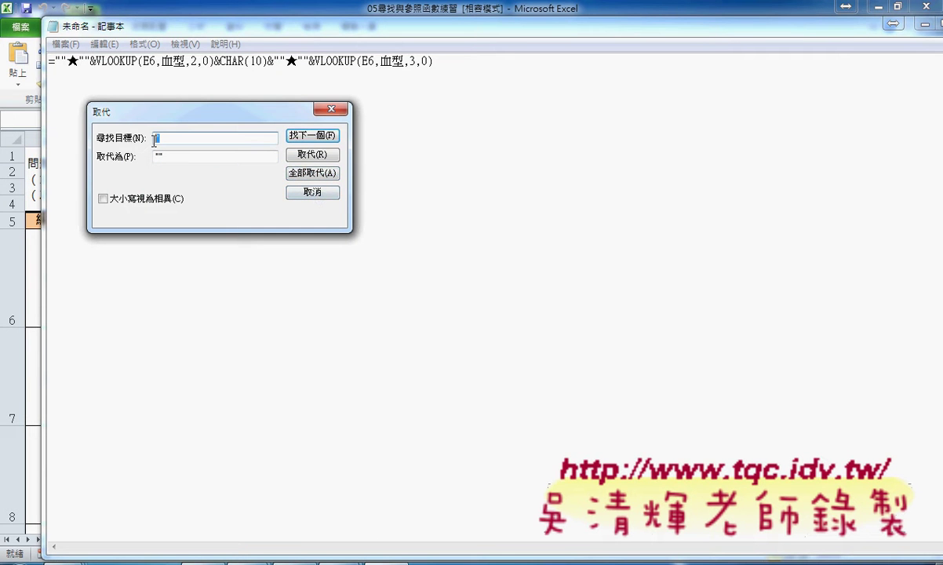
{"action": "type", "text": "6"}
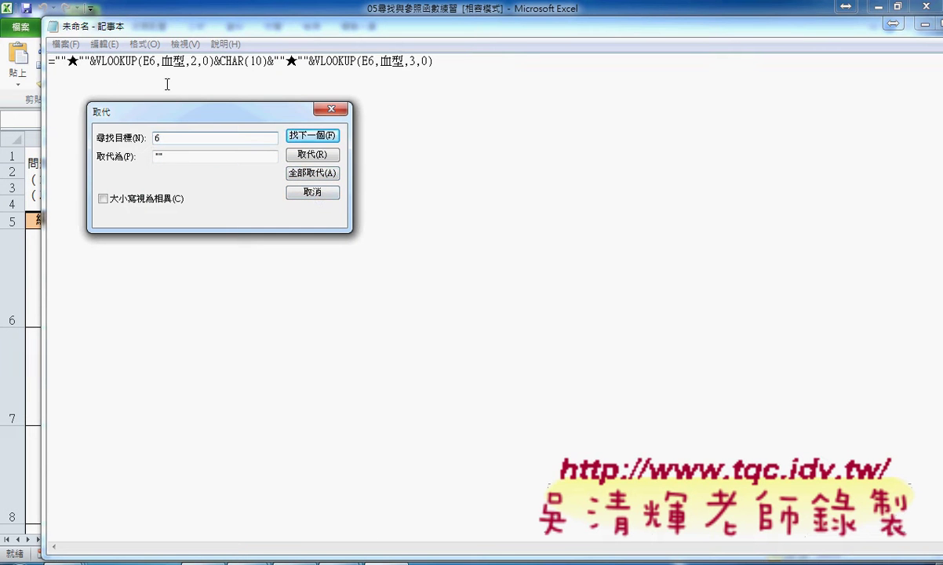
{"action": "double_click", "coordinate": [166, 155]}
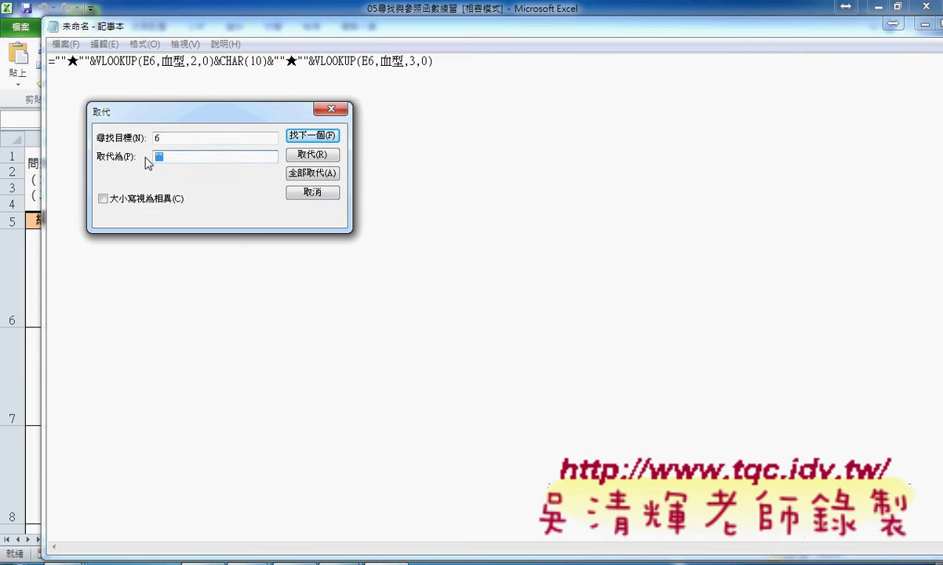
{"action": "type", "text": "\"\""}
{"action": "type", "text": "&&"}
{"action": "key", "text": "Left"}
{"action": "type", "text": "I"}
{"action": "key", "text": "BackSpace"}
{"action": "key", "text": "End"}
{"action": "left_click", "coordinate": [303, 173]}
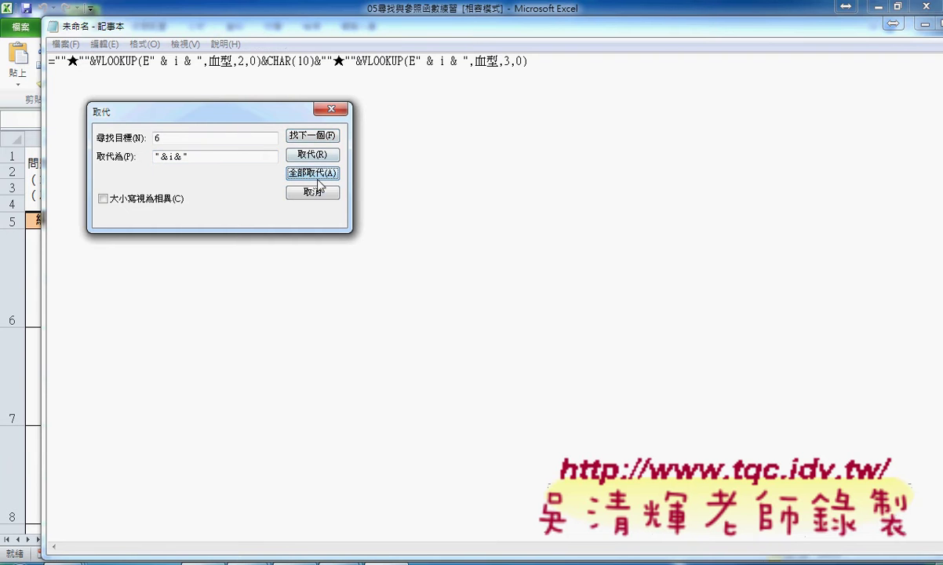
{"action": "left_click", "coordinate": [314, 193]}
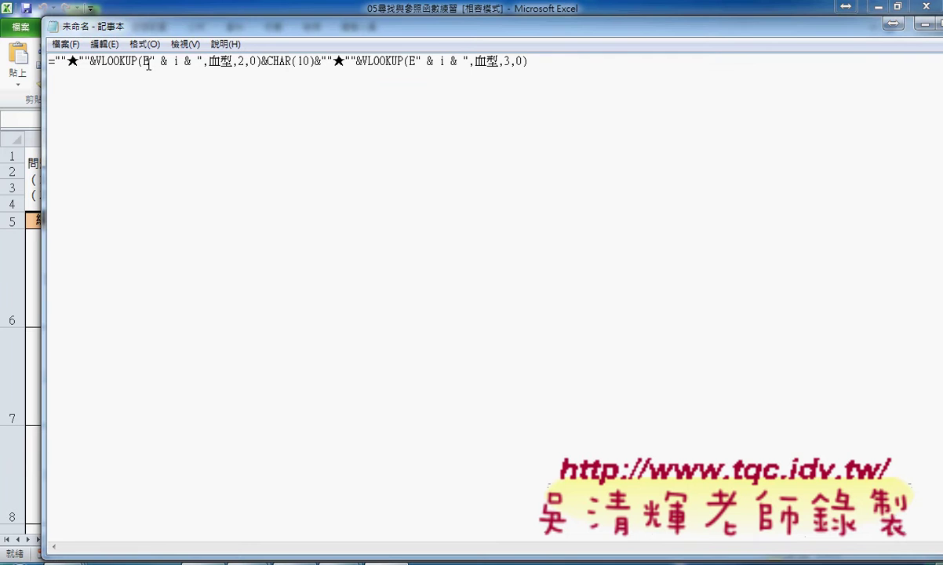
- Copy the converted formula line and minimize Notepad
{"action": "left_click_drag", "start_coordinate": [148, 63], "coordinate": [201, 60]}
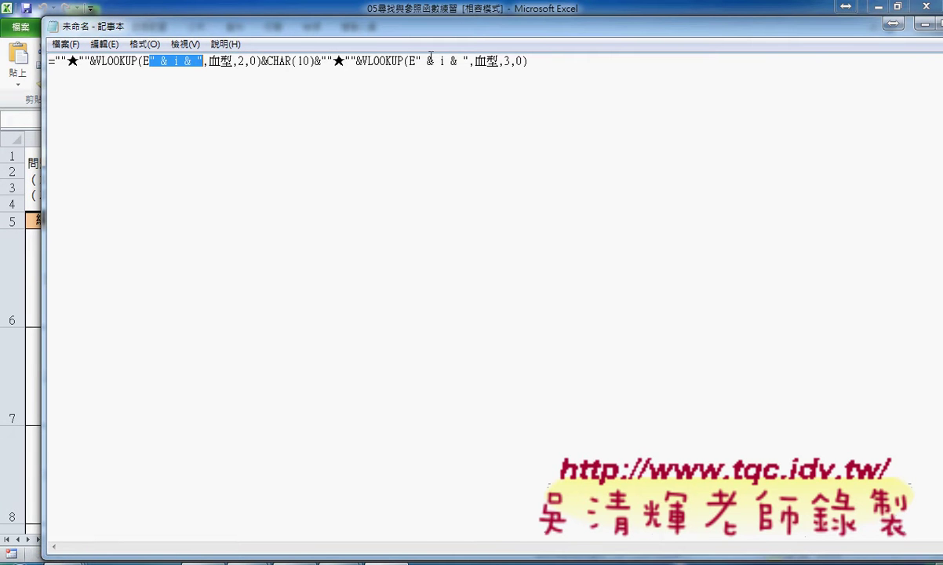
{"action": "left_click_drag", "start_coordinate": [415, 60], "coordinate": [466, 61]}
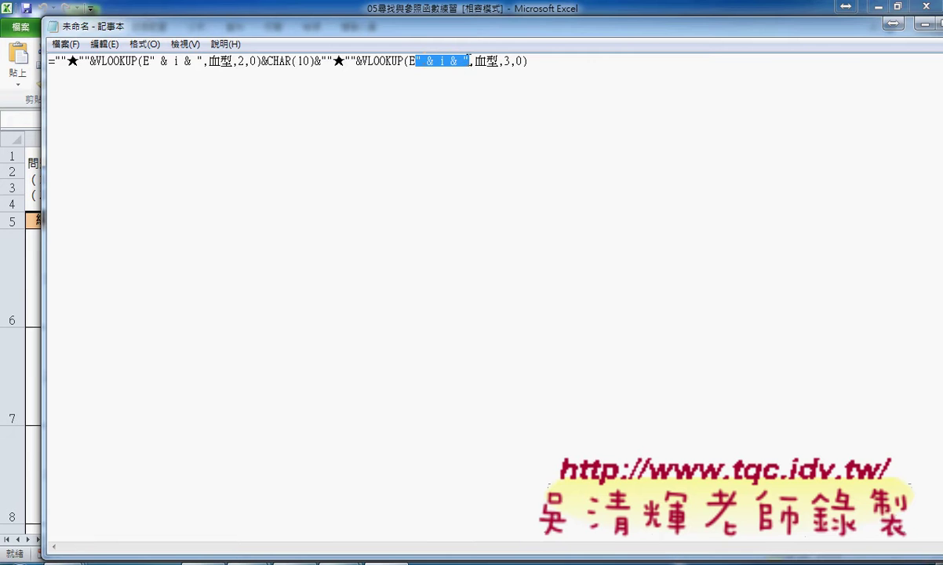
{"action": "left_click_drag", "start_coordinate": [526, 70], "coordinate": [36, 75]}
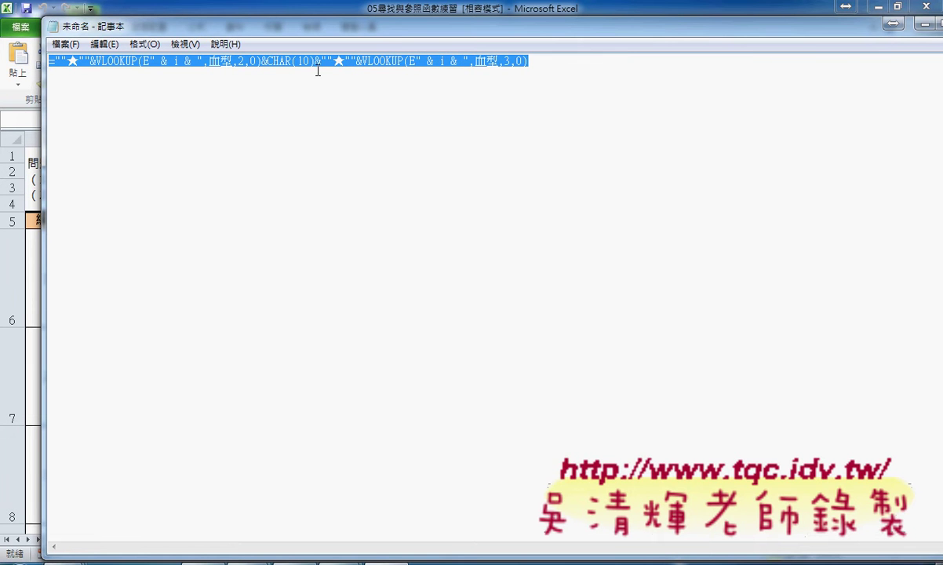
{"action": "right_click", "coordinate": [423, 49]}
{"action": "left_click", "coordinate": [501, 99]}
{"action": "left_click", "coordinate": [893, 23]}
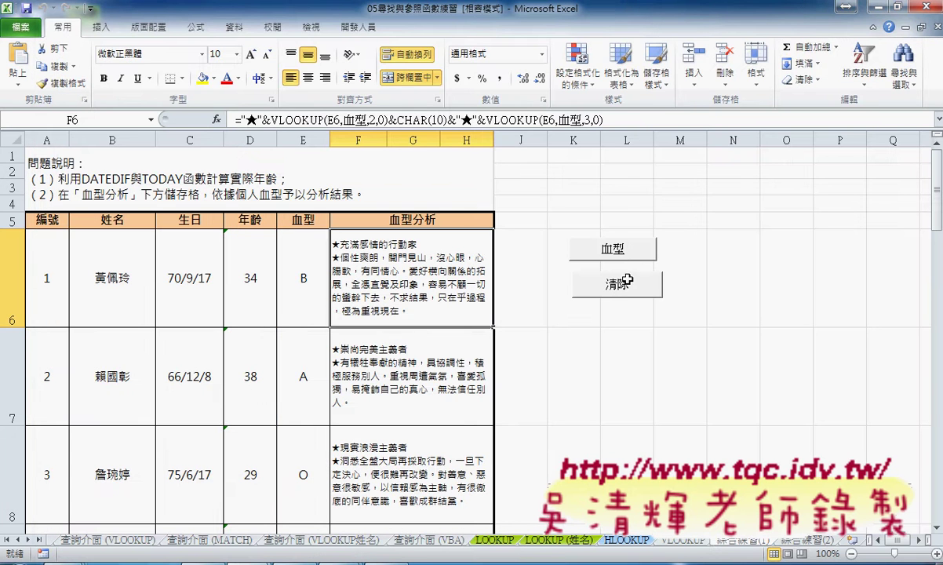
- Open the 血型_VLOOKUP macro from the 血型 button and locate its column F formula string
{"action": "right_click", "coordinate": [630, 252]}
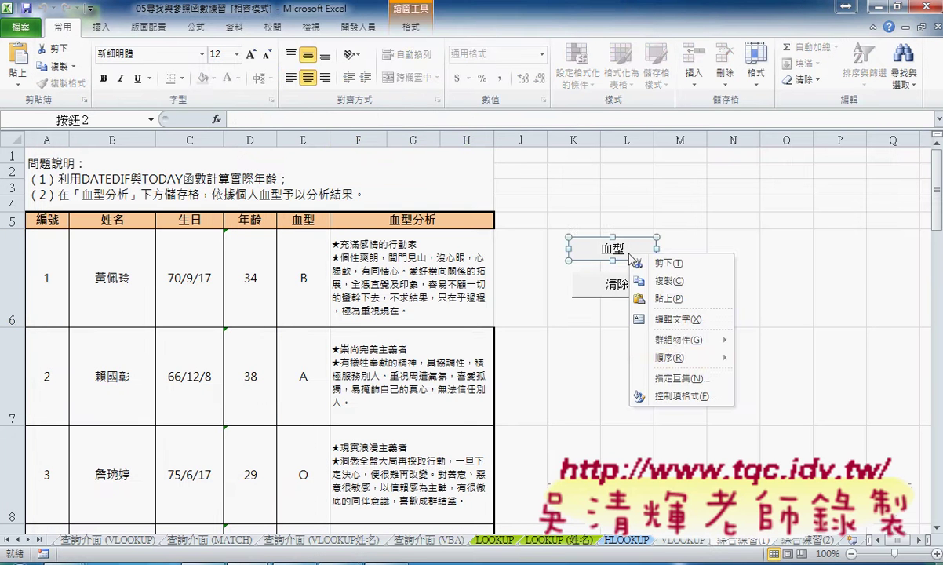
{"action": "left_click", "coordinate": [679, 377]}
{"action": "left_click", "coordinate": [745, 274]}
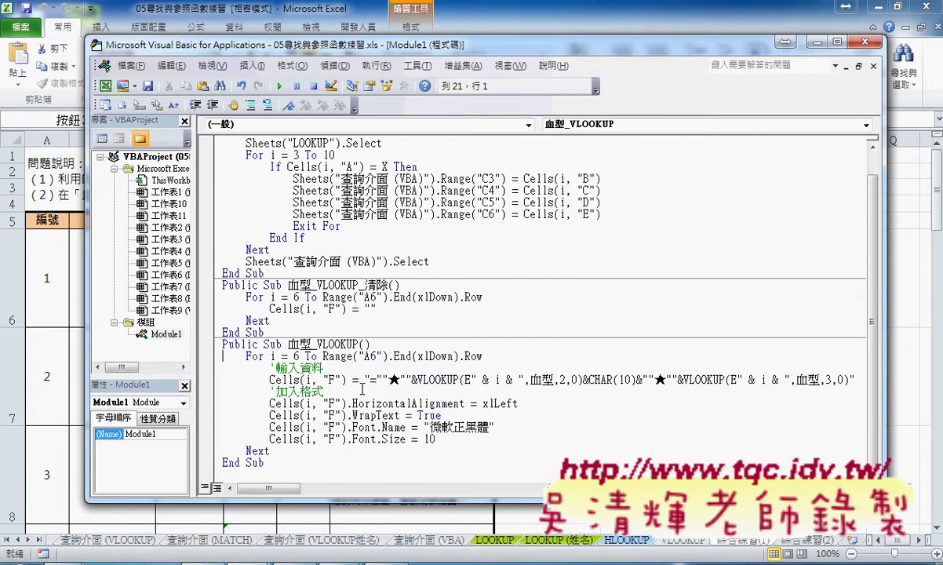
{"action": "left_click", "coordinate": [288, 343]}
{"action": "left_click_drag", "start_coordinate": [372, 380], "coordinate": [850, 381]}
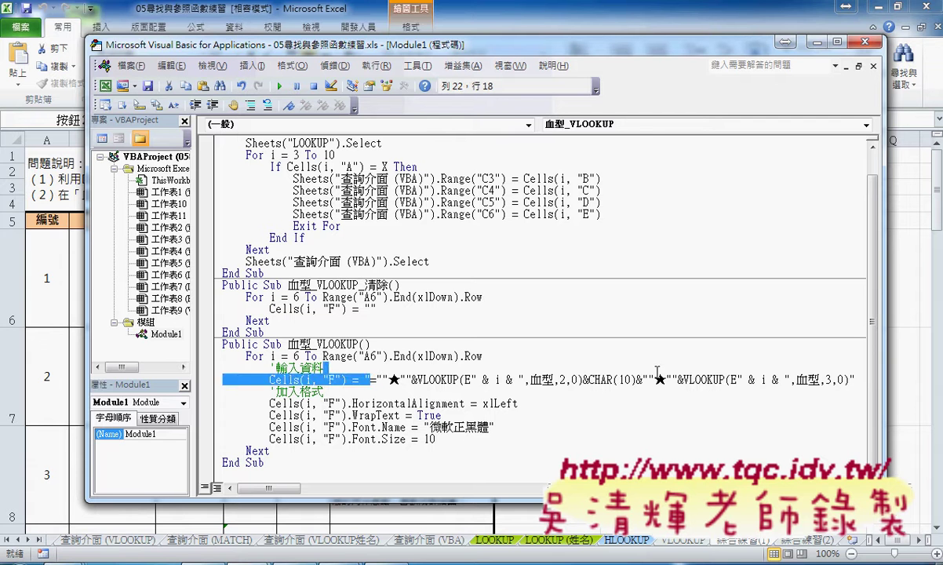
{"action": "left_click", "coordinate": [851, 381]}
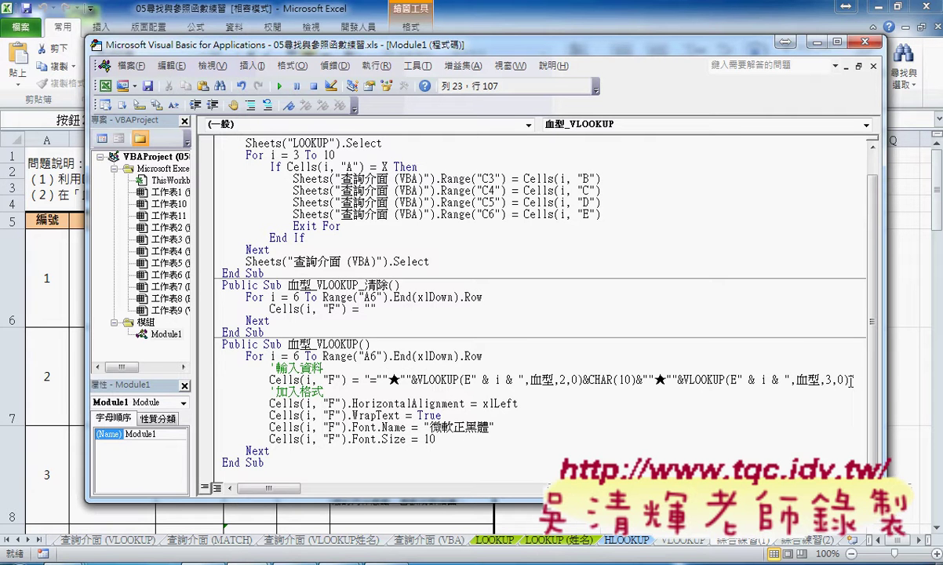
- Comment out the four Cells(i,"F") formatting lines and return to the worksheet
{"action": "left_click_drag", "start_coordinate": [435, 440], "coordinate": [214, 409]}
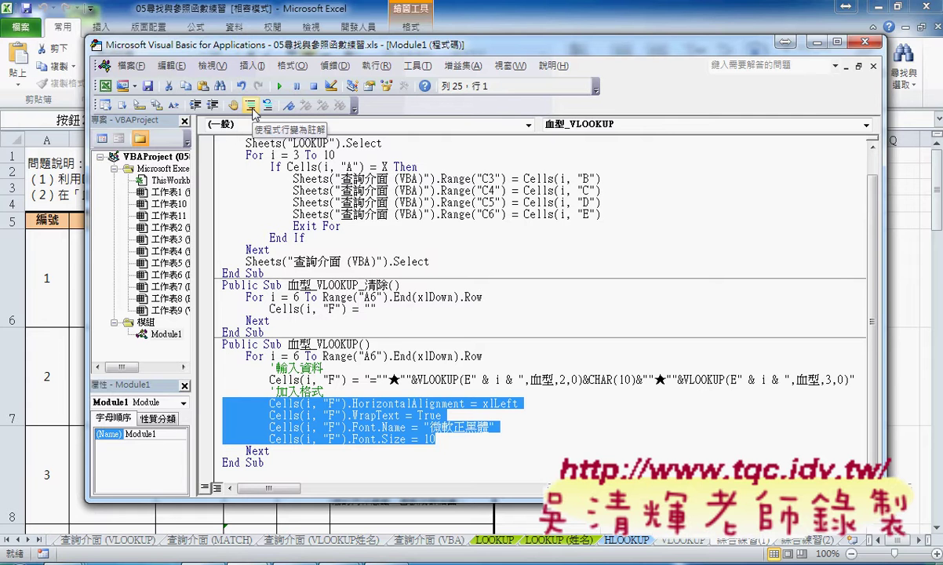
{"action": "left_click", "coordinate": [251, 112]}
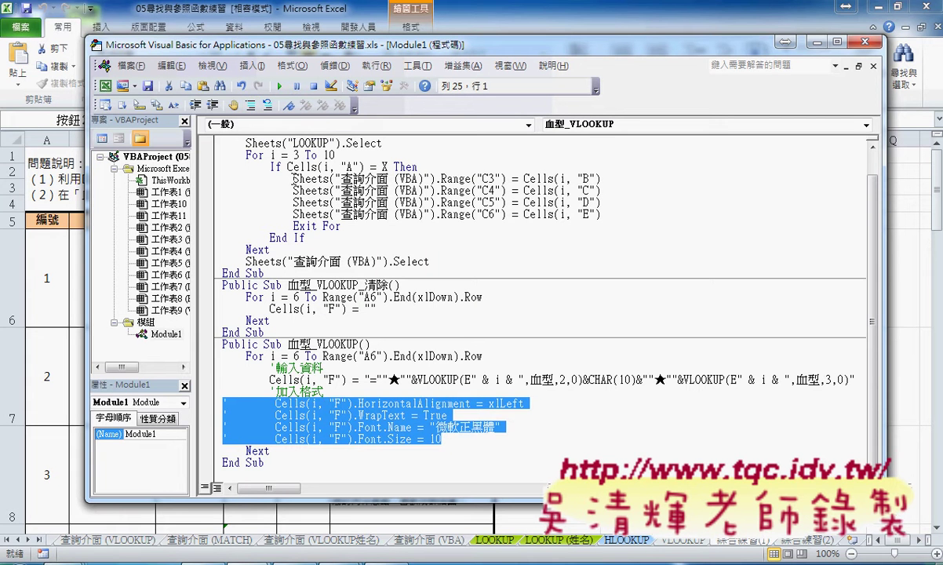
{"action": "left_click", "coordinate": [817, 47]}
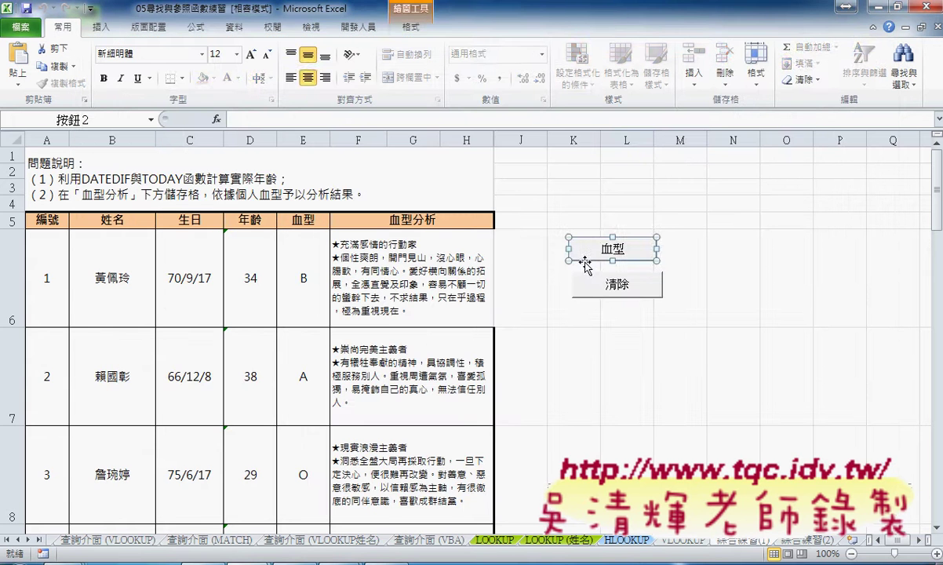
- Clear column F with 清除, then center F6 and set its font size to 12
{"action": "left_click", "coordinate": [622, 287]}
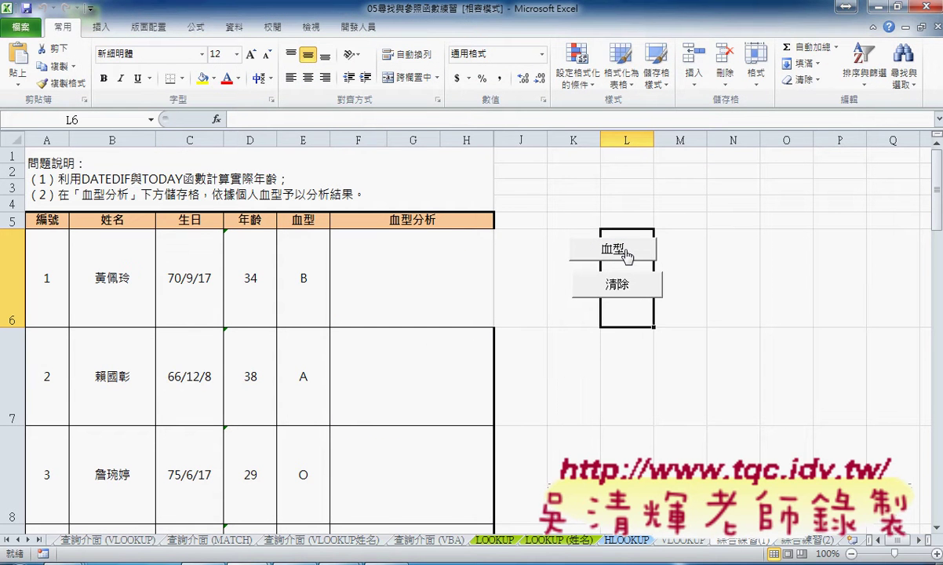
{"action": "left_click", "coordinate": [407, 284]}
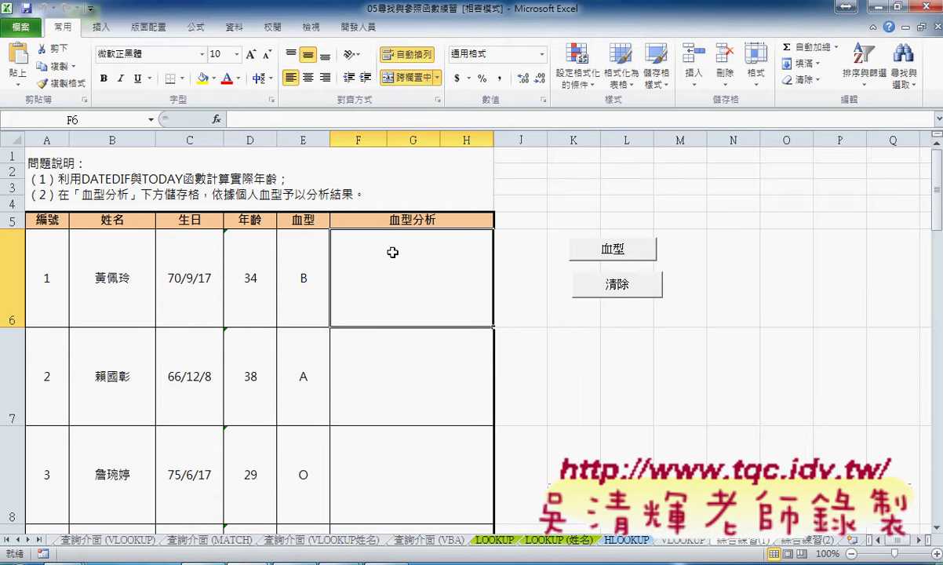
{"action": "left_click", "coordinate": [307, 78]}
{"action": "left_click", "coordinate": [236, 54]}
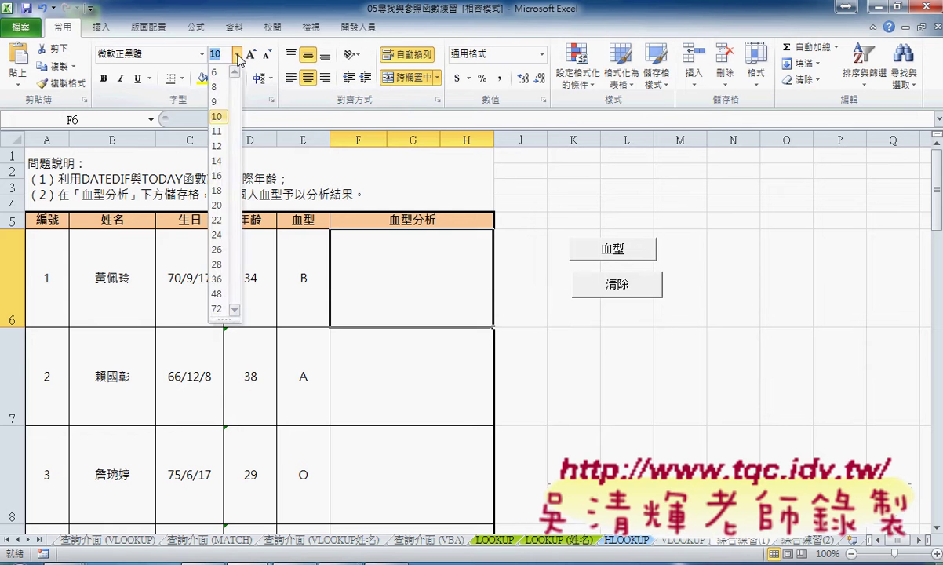
{"action": "left_click", "coordinate": [216, 132]}
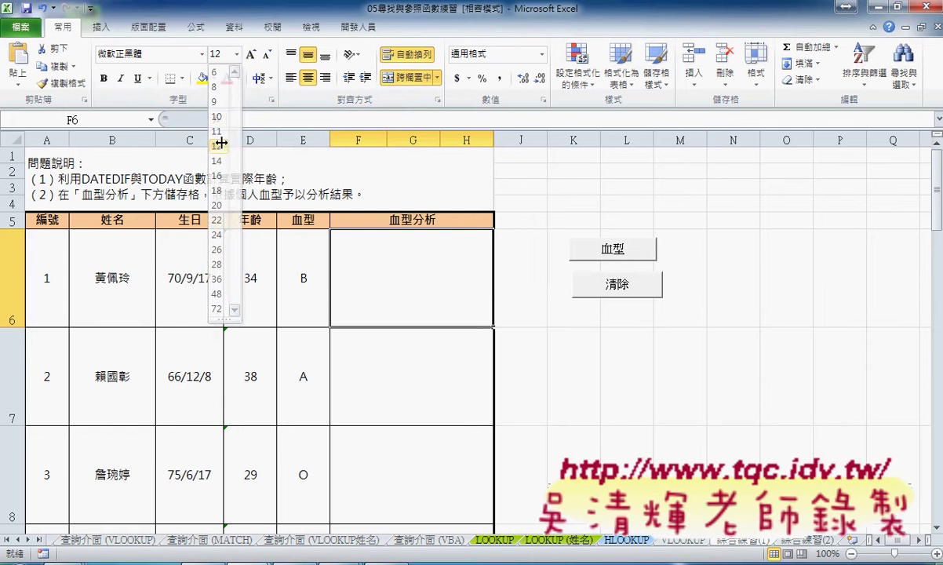
- Change F6's font to 新細明體
{"action": "left_click", "coordinate": [202, 54]}
{"action": "left_click", "coordinate": [201, 55]}
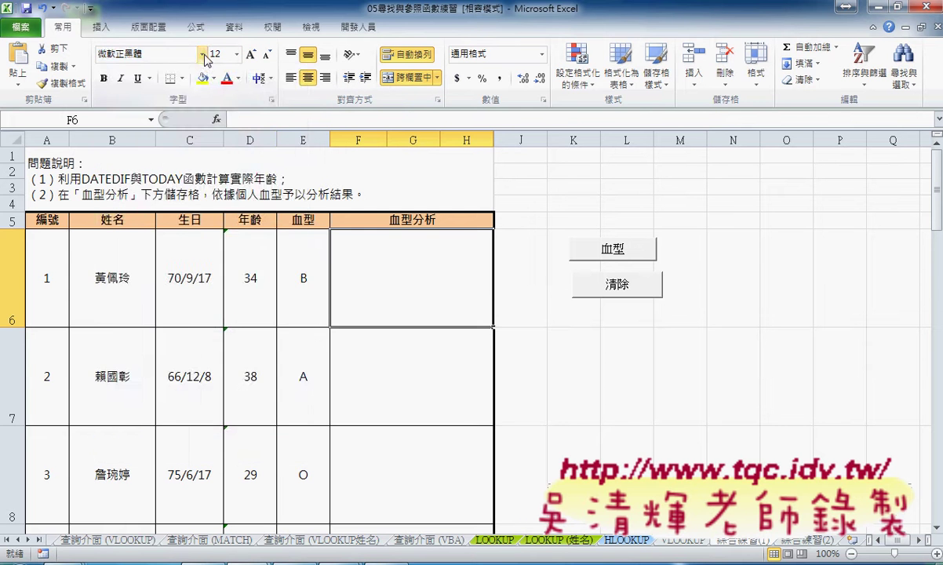
{"action": "left_click", "coordinate": [201, 54]}
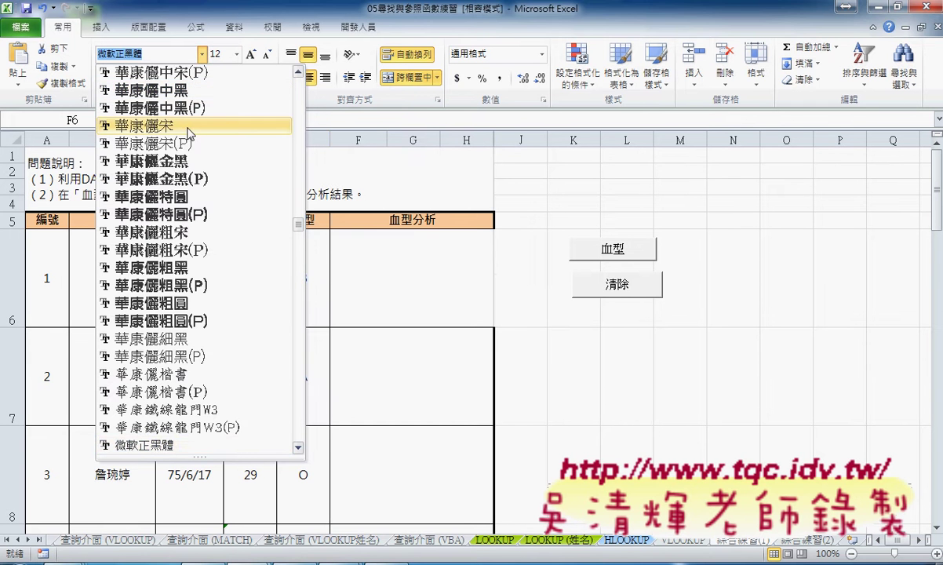
{"action": "scroll", "coordinate": [185, 314], "scroll_direction": "up", "scroll_amount": 4}
{"action": "scroll", "coordinate": [183, 343], "scroll_direction": "up", "scroll_amount": 3}
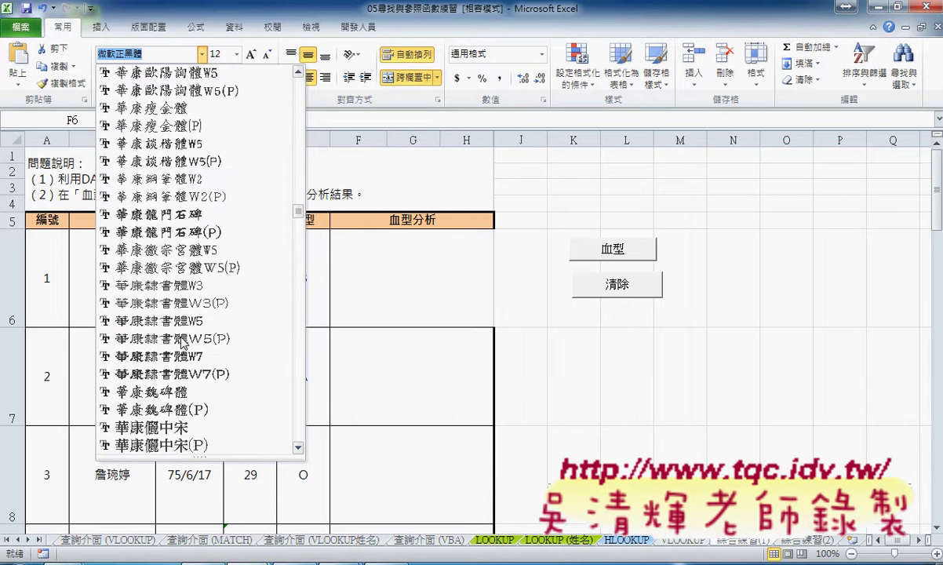
{"action": "scroll", "coordinate": [182, 343], "scroll_direction": "up", "scroll_amount": 5}
{"action": "scroll", "coordinate": [182, 343], "scroll_direction": "up", "scroll_amount": 3}
{"action": "left_click_drag", "start_coordinate": [303, 185], "coordinate": [302, 89]}
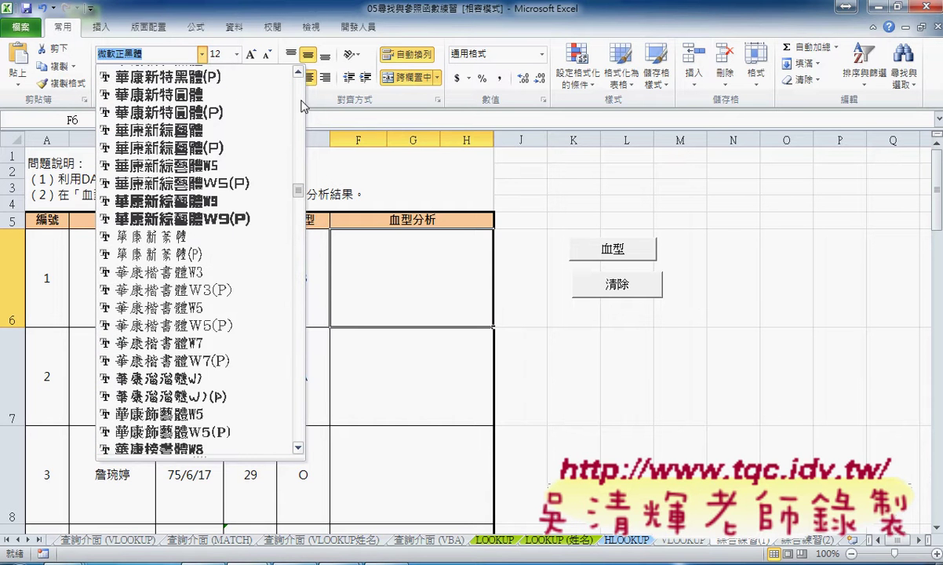
{"action": "left_click", "coordinate": [251, 93]}
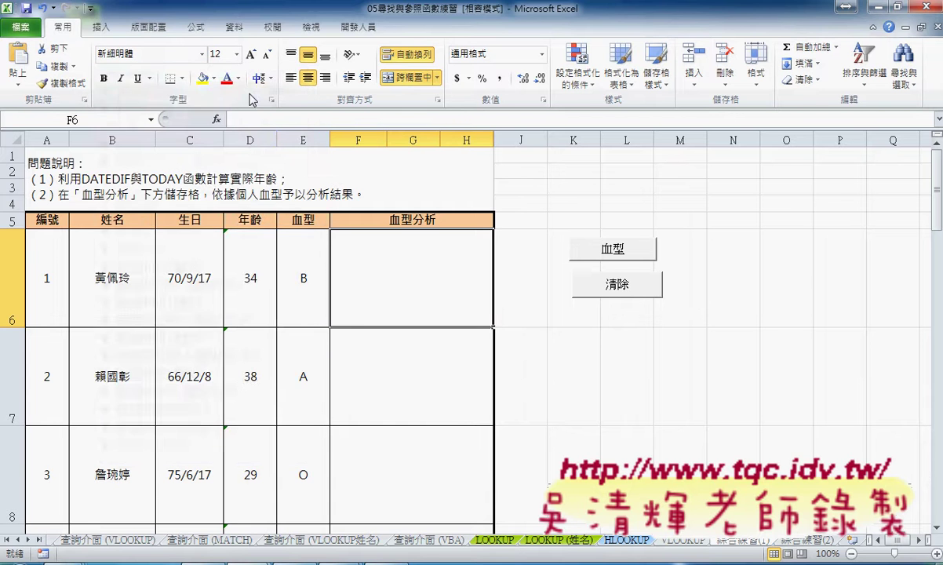
- Turn off Wrap text for F6 in Format Cells
{"action": "right_click", "coordinate": [407, 252]}
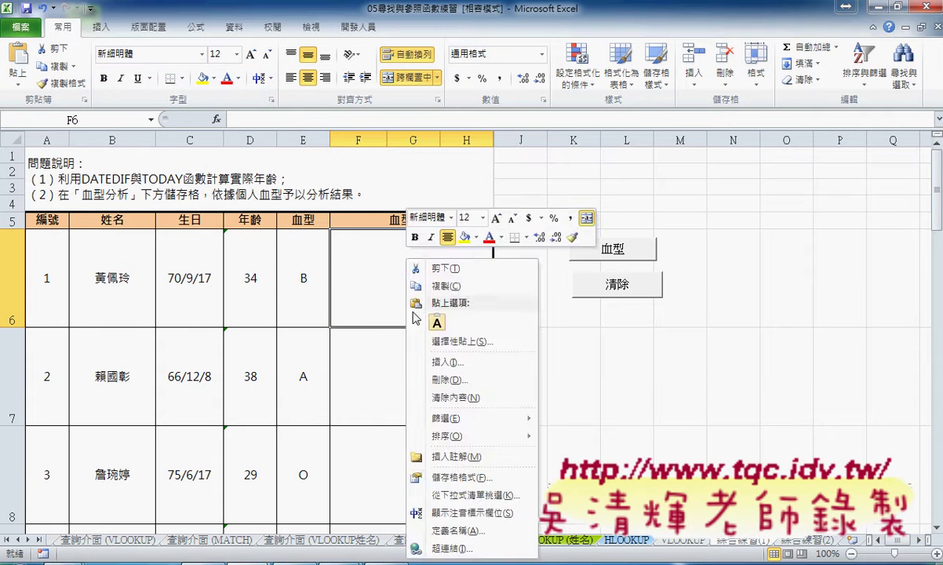
{"action": "left_click", "coordinate": [437, 462]}
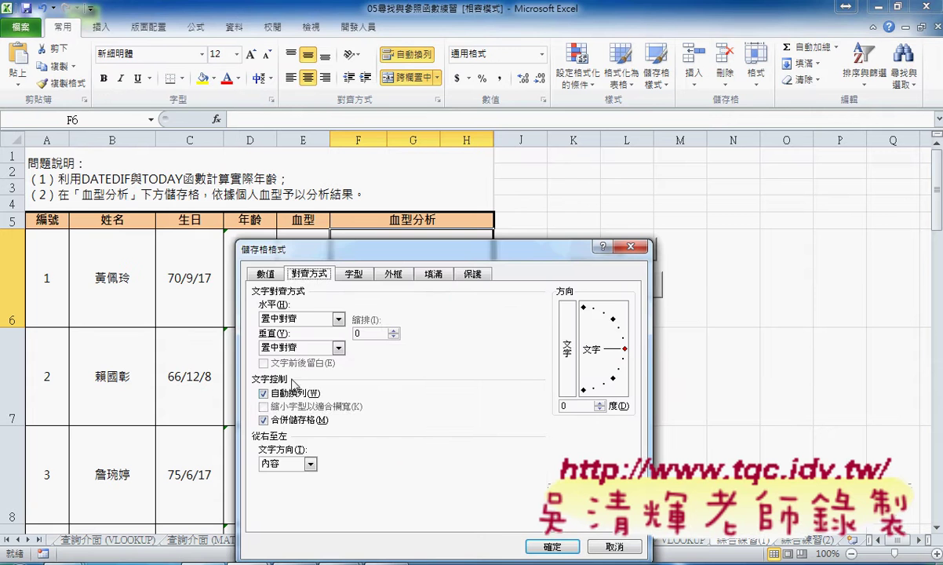
{"action": "left_click", "coordinate": [264, 393]}
{"action": "left_click", "coordinate": [551, 546]}
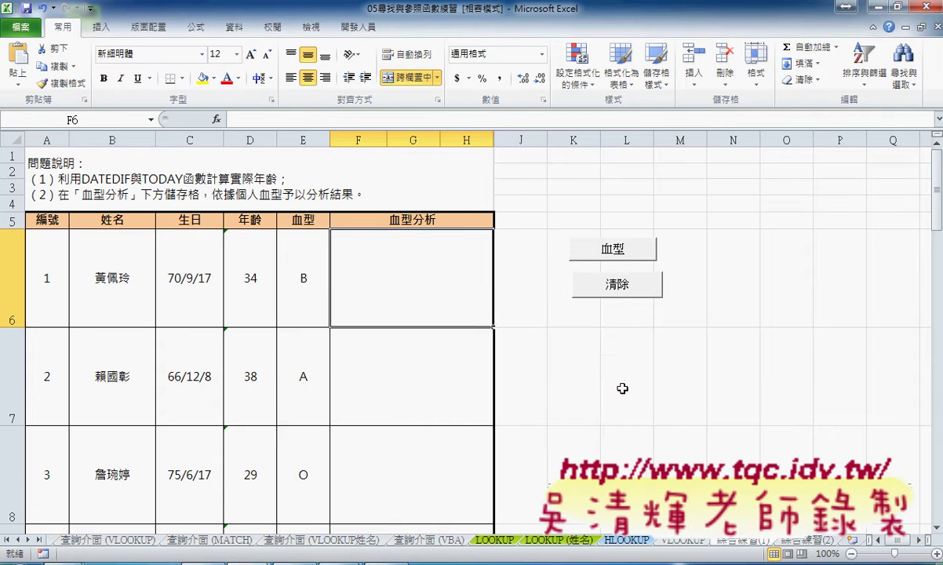
{"action": "left_click", "coordinate": [620, 385]}
- Rerun the 血型 macro, annotate F6's font and unwrapped text, then switch to 開發人員
{"action": "left_click", "coordinate": [621, 253]}
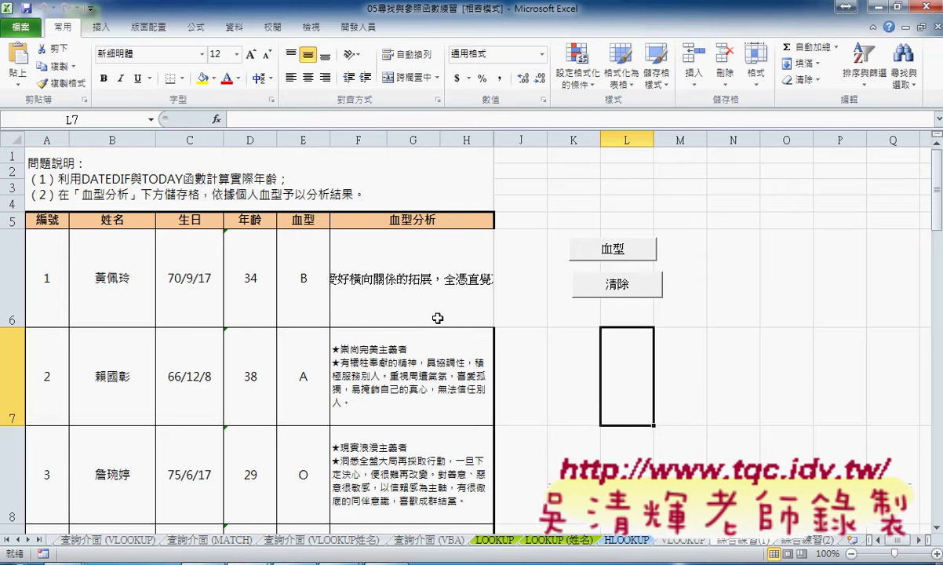
{"action": "left_click", "coordinate": [411, 288]}
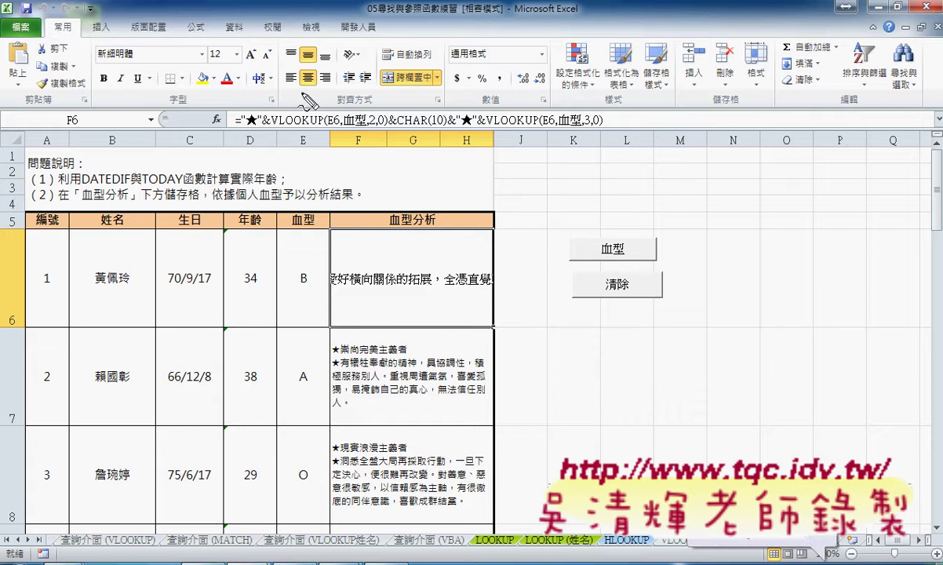
{"action": "left_click_drag", "start_coordinate": [284, 86], "coordinate": [296, 93]}
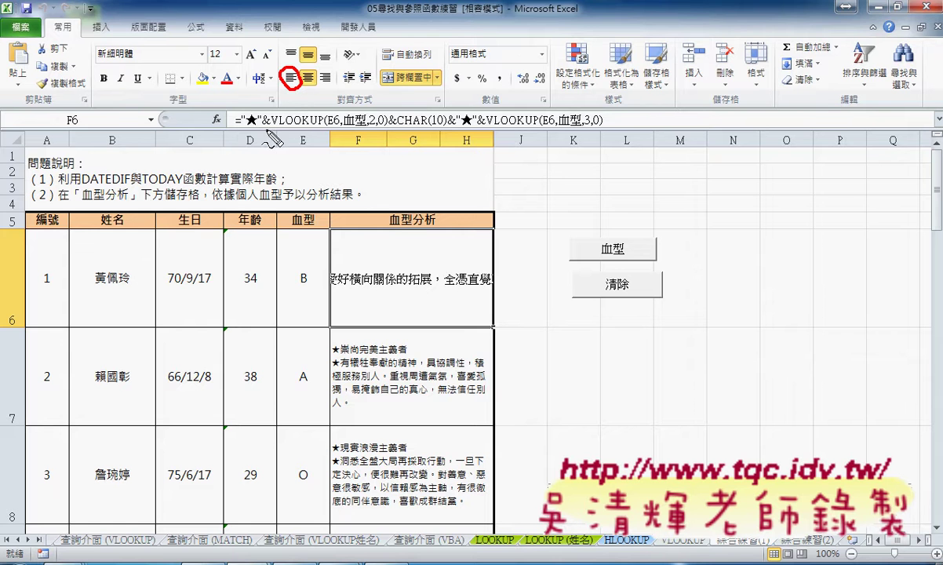
{"action": "left_click_drag", "start_coordinate": [209, 63], "coordinate": [235, 70]}
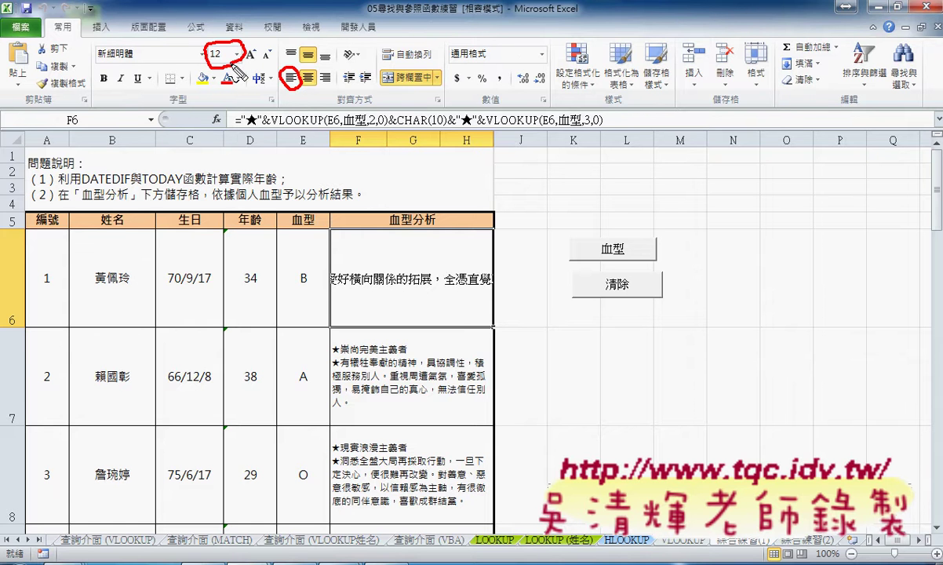
{"action": "mouse_move", "coordinate": [133, 69]}
{"action": "left_mouse_down"}
{"action": "mouse_move", "coordinate": [92, 55]}
{"action": "mouse_move", "coordinate": [145, 67]}
{"action": "left_mouse_up"}
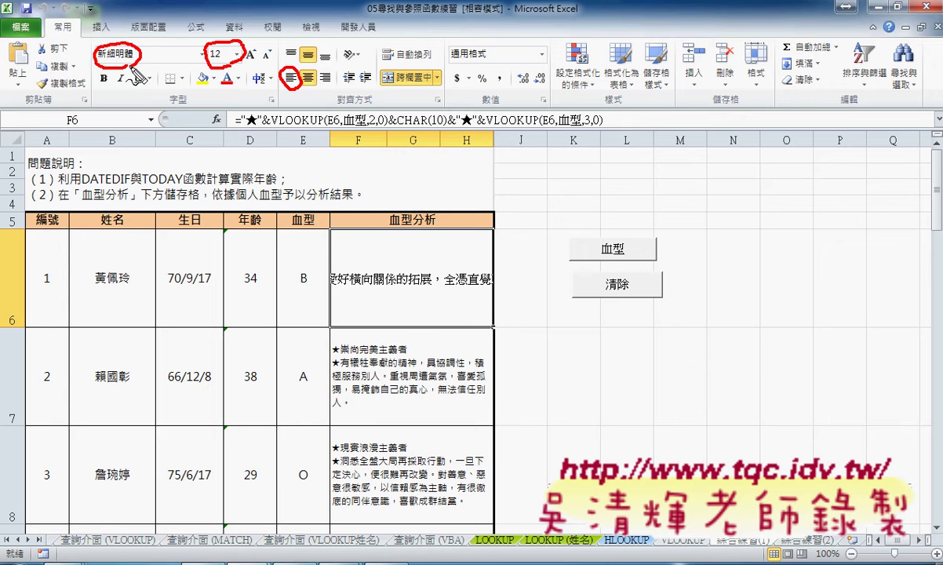
{"action": "mouse_move", "coordinate": [369, 312]}
{"action": "left_mouse_down"}
{"action": "mouse_move", "coordinate": [395, 226]}
{"action": "mouse_move", "coordinate": [423, 313]}
{"action": "left_mouse_up"}
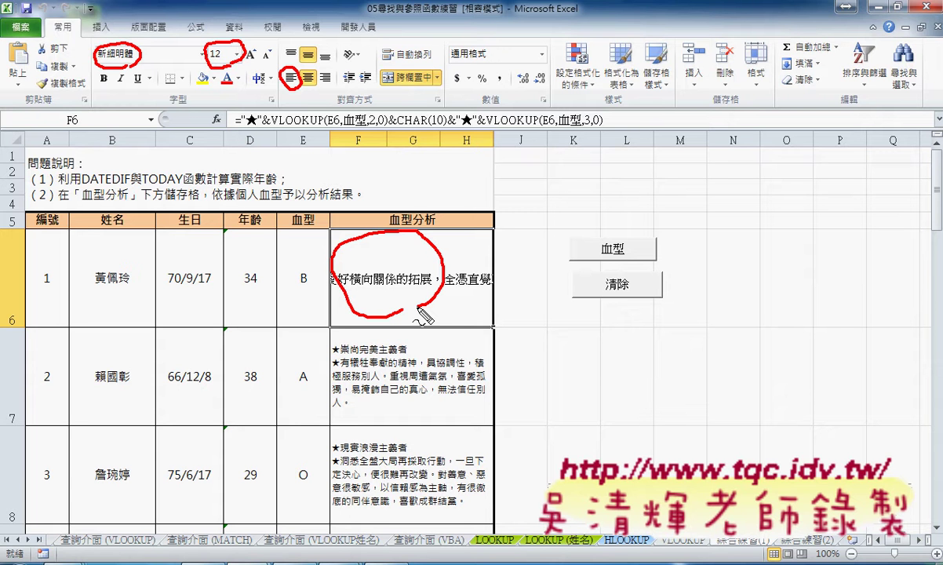
{"action": "key", "text": "Escape"}
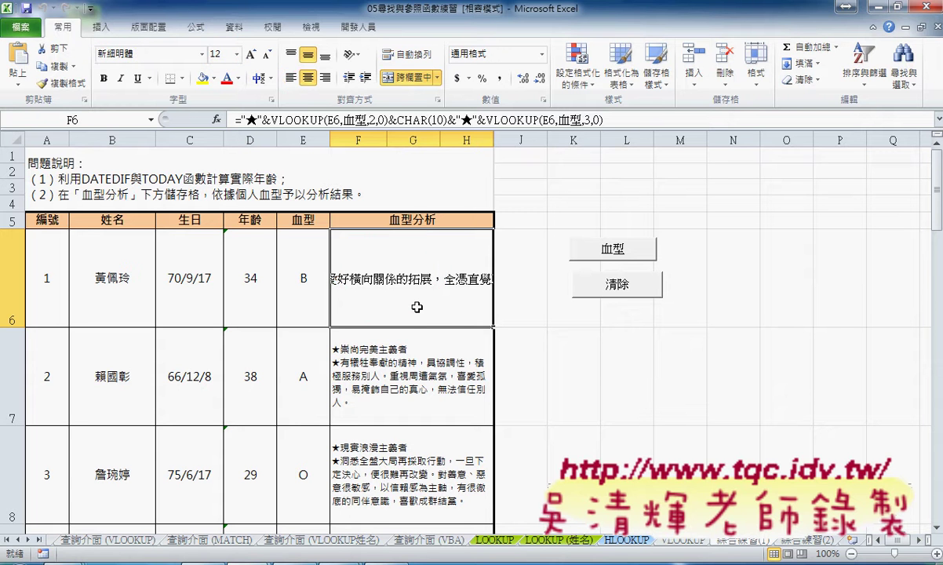
{"action": "left_click", "coordinate": [360, 28]}
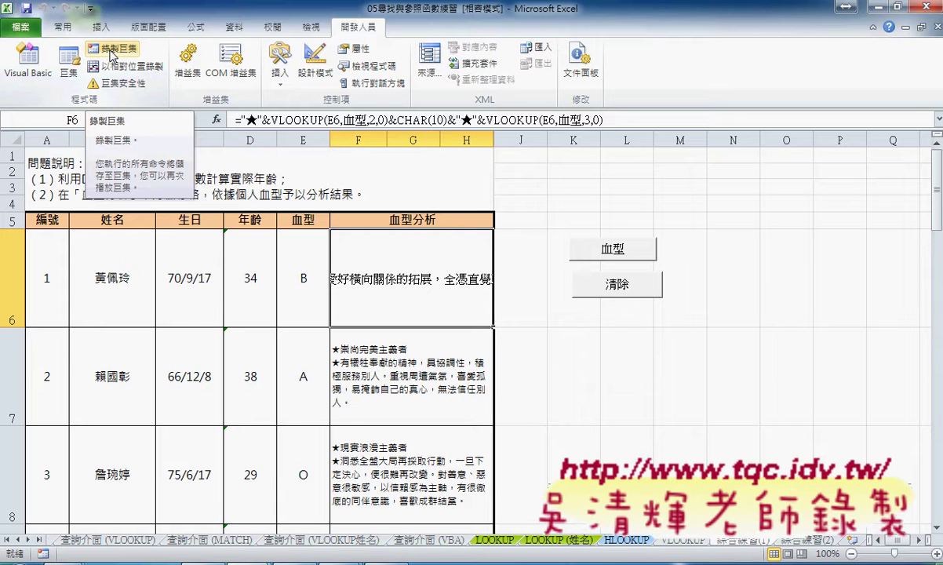
- Start recording a new macro with the default name
{"action": "left_click", "coordinate": [112, 54]}
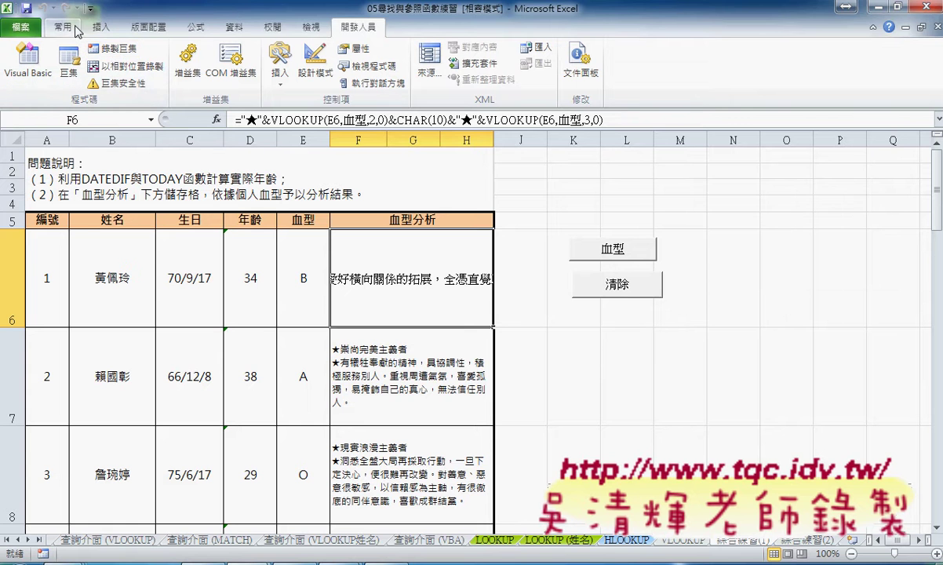
{"action": "left_click", "coordinate": [114, 47]}
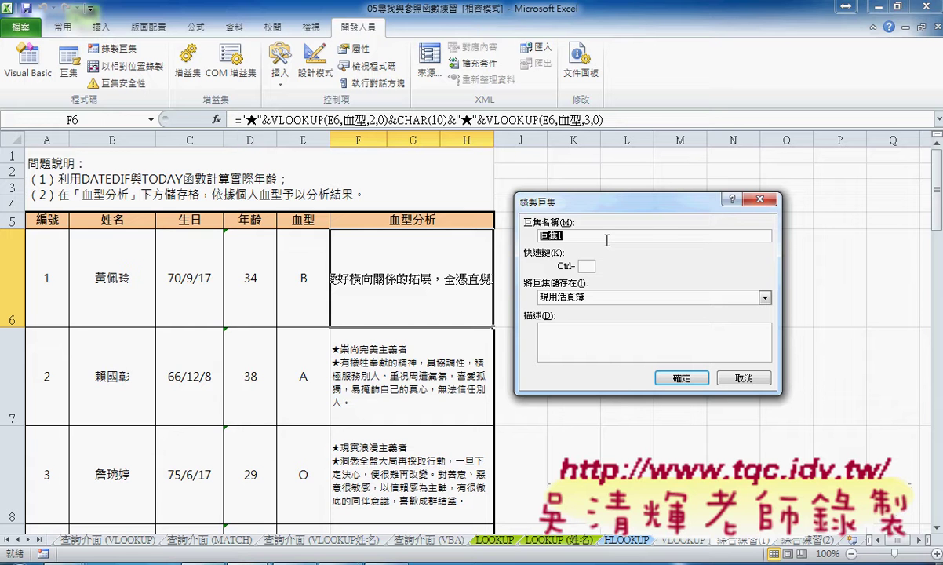
{"action": "left_click", "coordinate": [679, 380]}
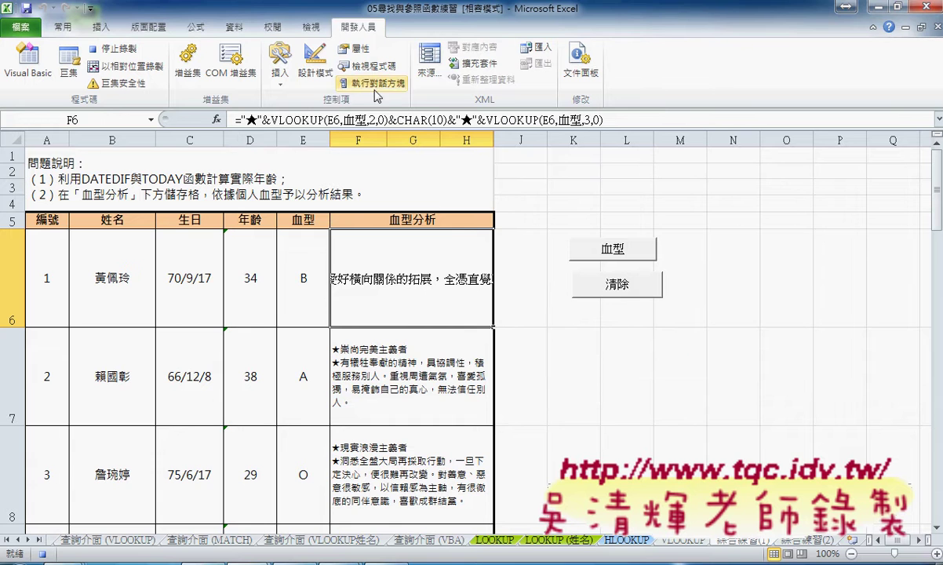
- Left-align F6 and set it to 10-point 微軟正黑體
{"action": "left_click", "coordinate": [63, 26]}
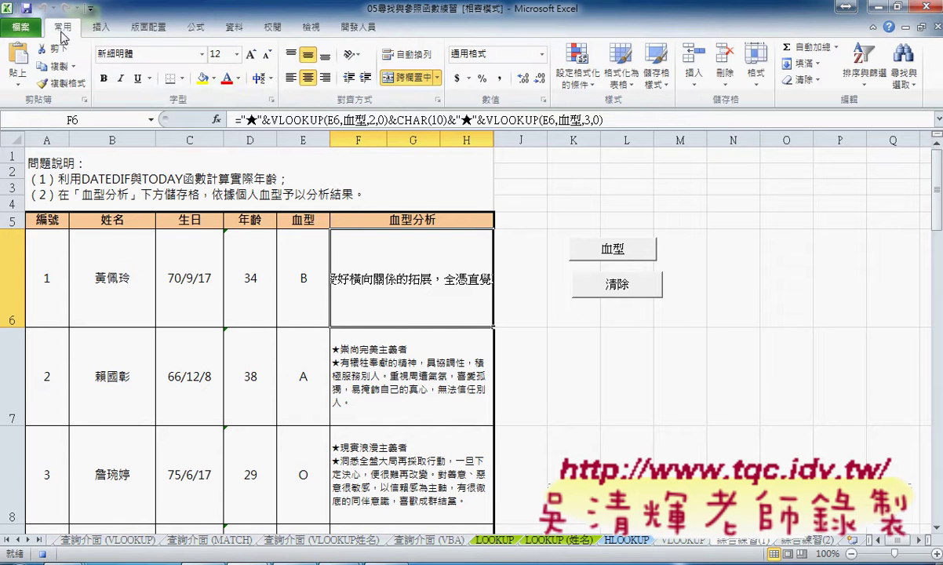
{"action": "left_click", "coordinate": [294, 79]}
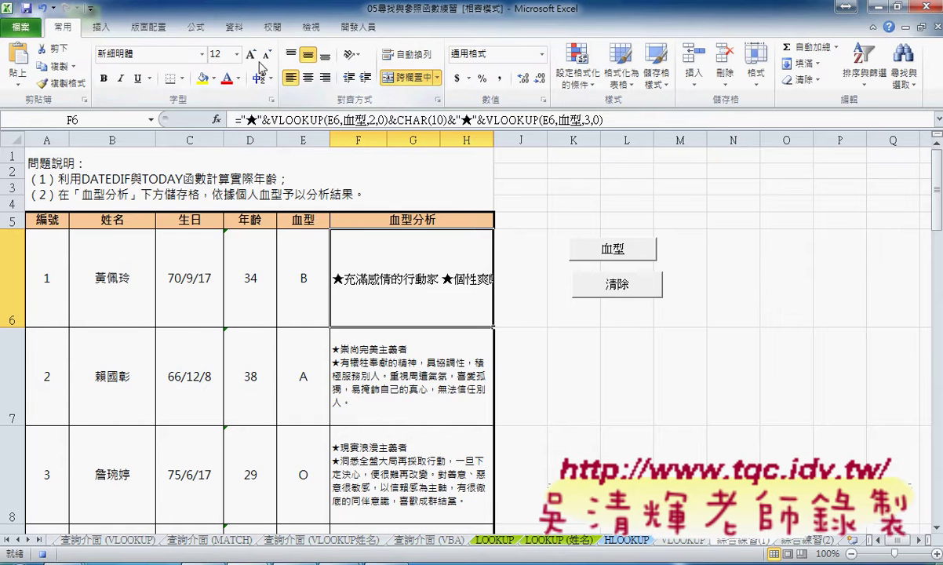
{"action": "left_click", "coordinate": [236, 54]}
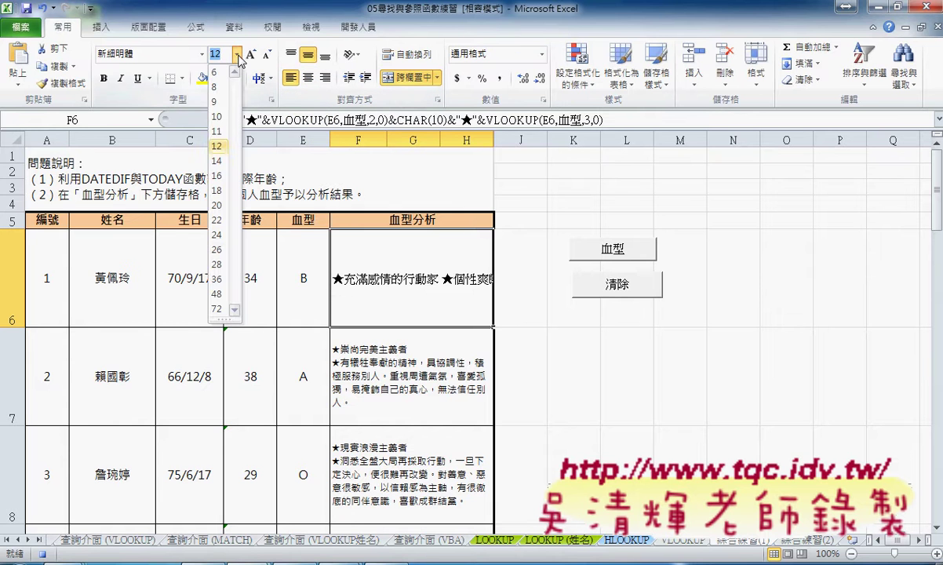
{"action": "left_click", "coordinate": [216, 116]}
{"action": "left_click", "coordinate": [202, 55]}
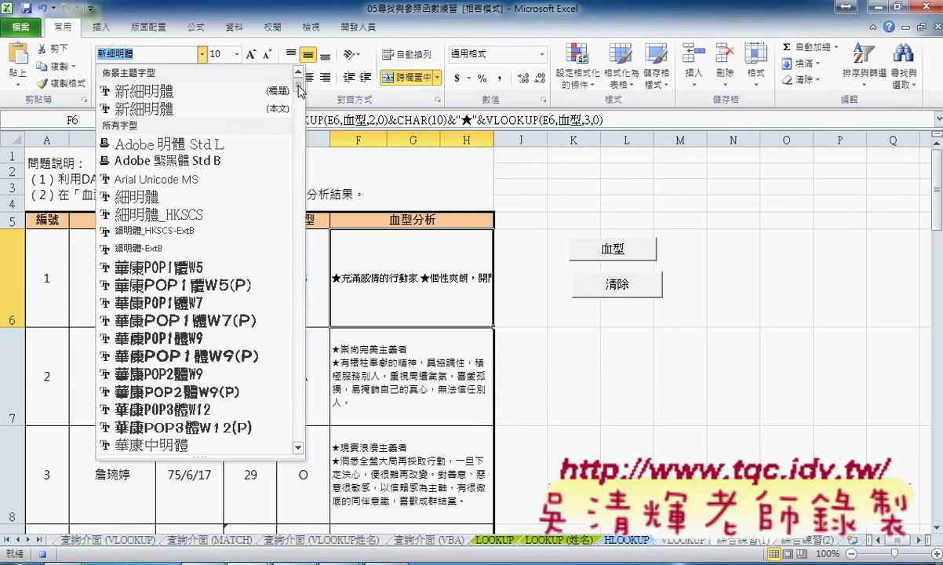
{"action": "mouse_move", "coordinate": [298, 91]}
{"action": "left_mouse_down"}
{"action": "mouse_move", "coordinate": [298, 256]}
{"action": "mouse_move", "coordinate": [299, 78]}
{"action": "left_mouse_up"}
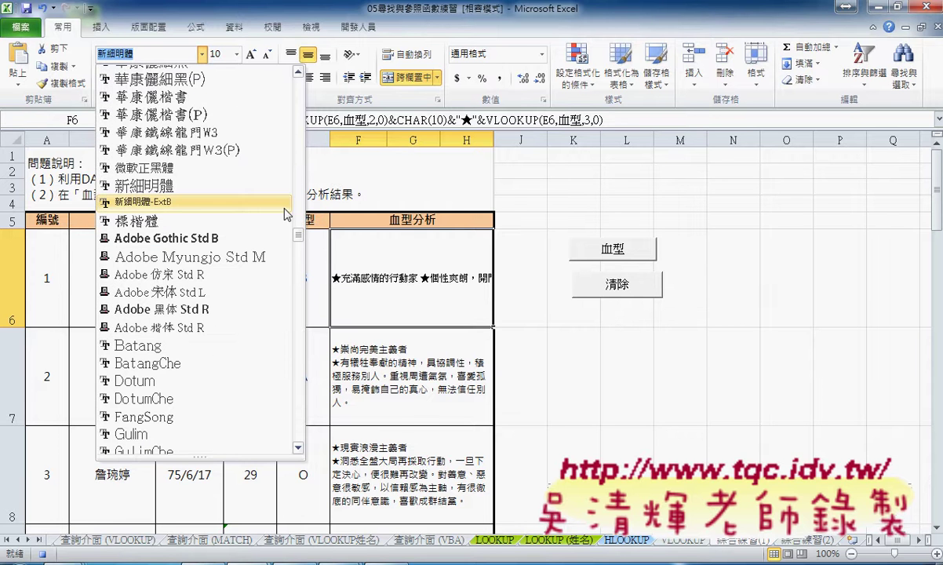
{"action": "left_click", "coordinate": [229, 170]}
- Turn on 自動換列 for F6 in Format Cells, then stop the recording
{"action": "right_click", "coordinate": [395, 259]}
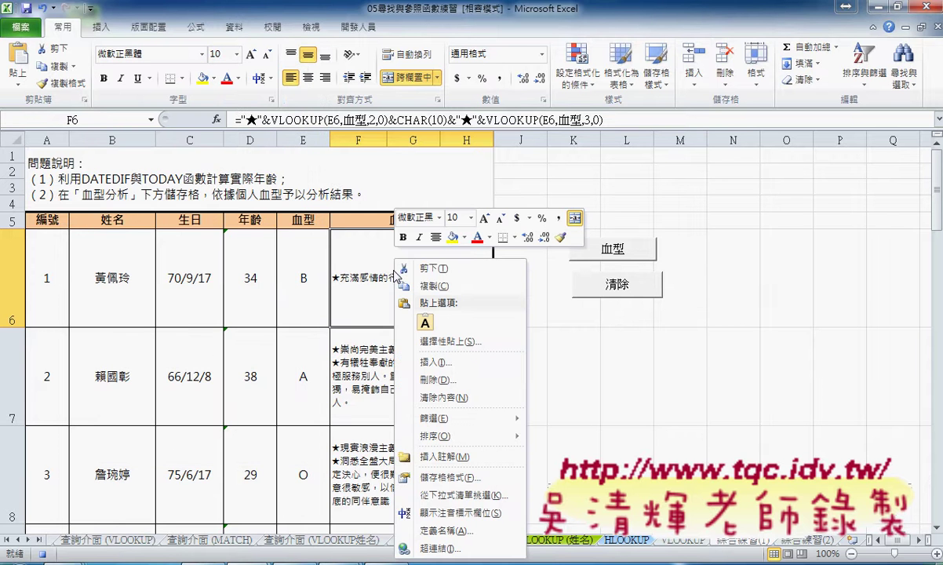
{"action": "left_click", "coordinate": [444, 477]}
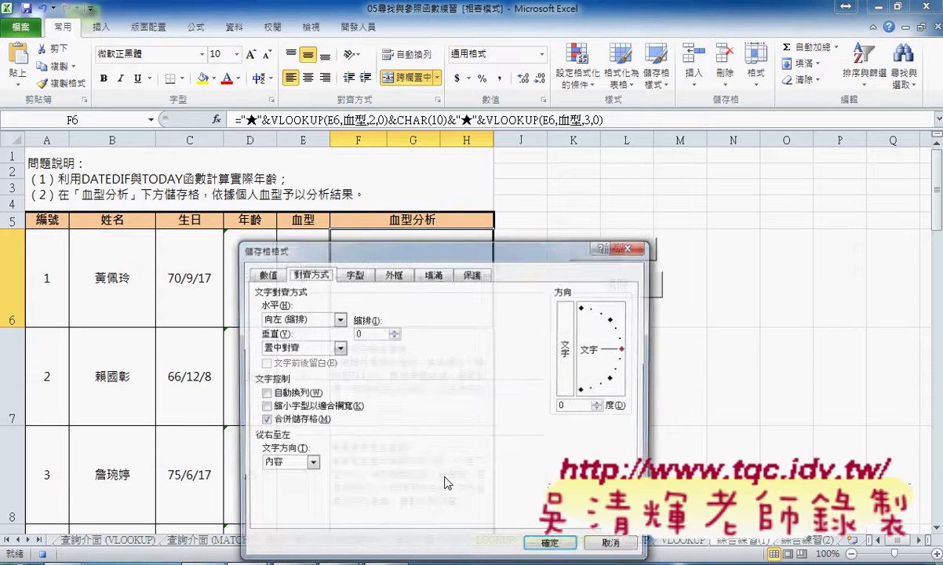
{"action": "left_click", "coordinate": [265, 393]}
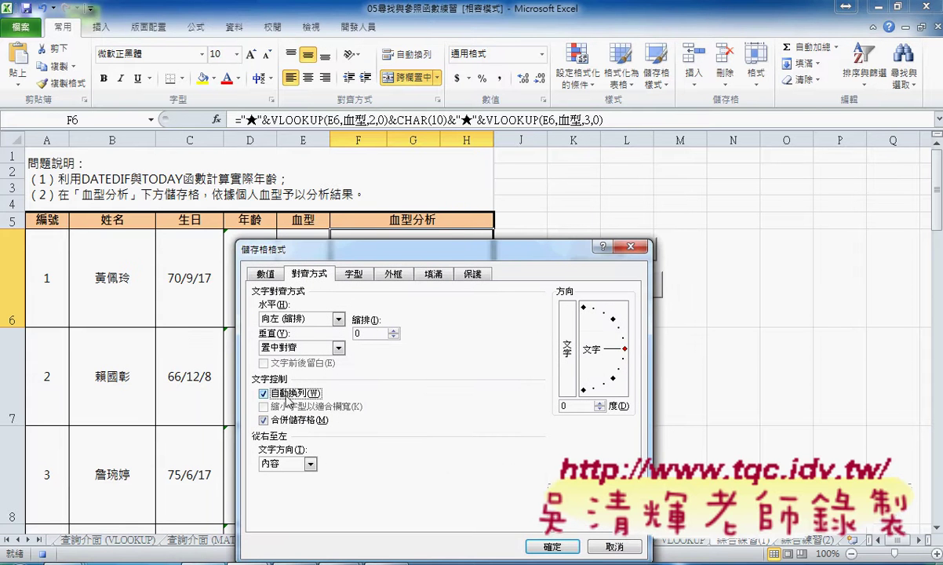
{"action": "left_click", "coordinate": [552, 546]}
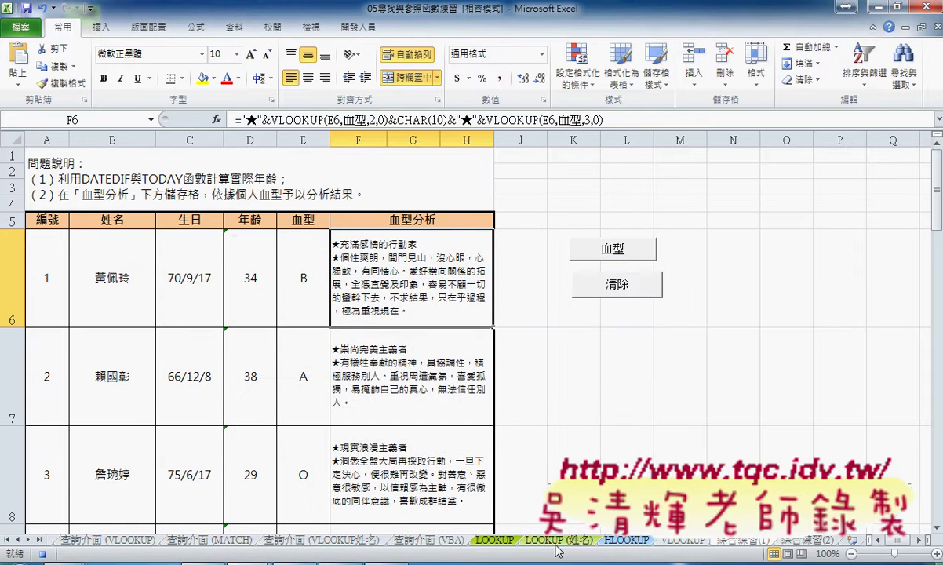
{"action": "left_click", "coordinate": [349, 28]}
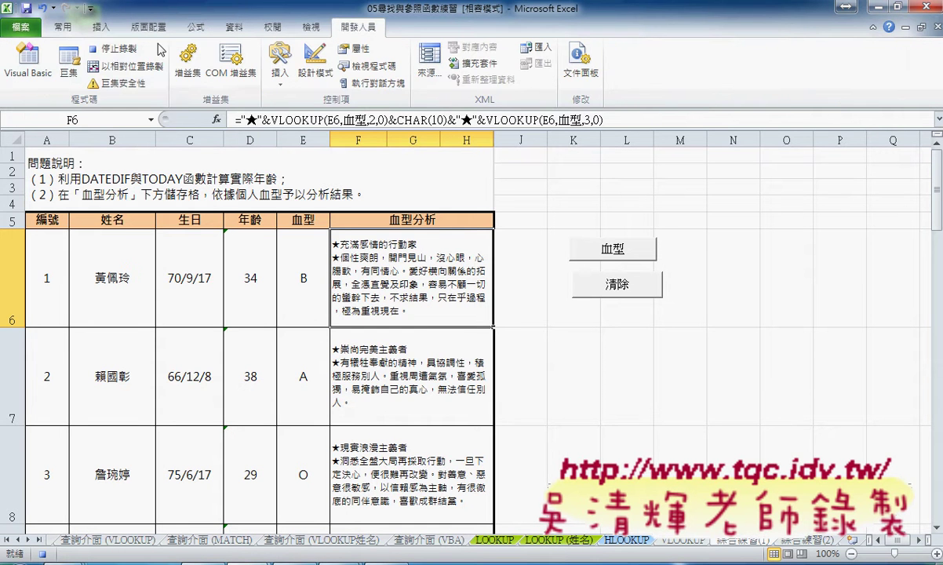
{"action": "left_click", "coordinate": [116, 52]}
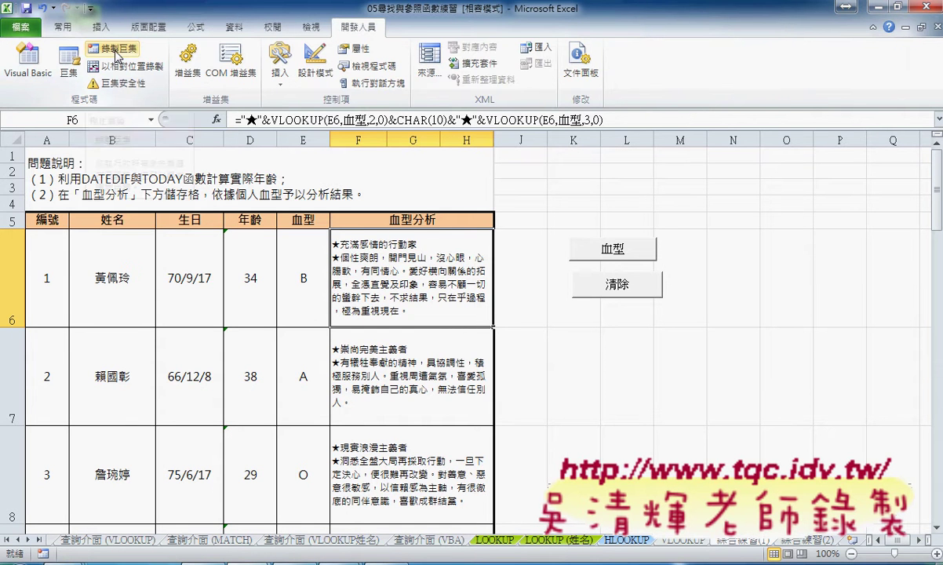
- Open 巨集1 from the 巨集 list in the VBA editor via 編輯
{"action": "left_click", "coordinate": [69, 66]}
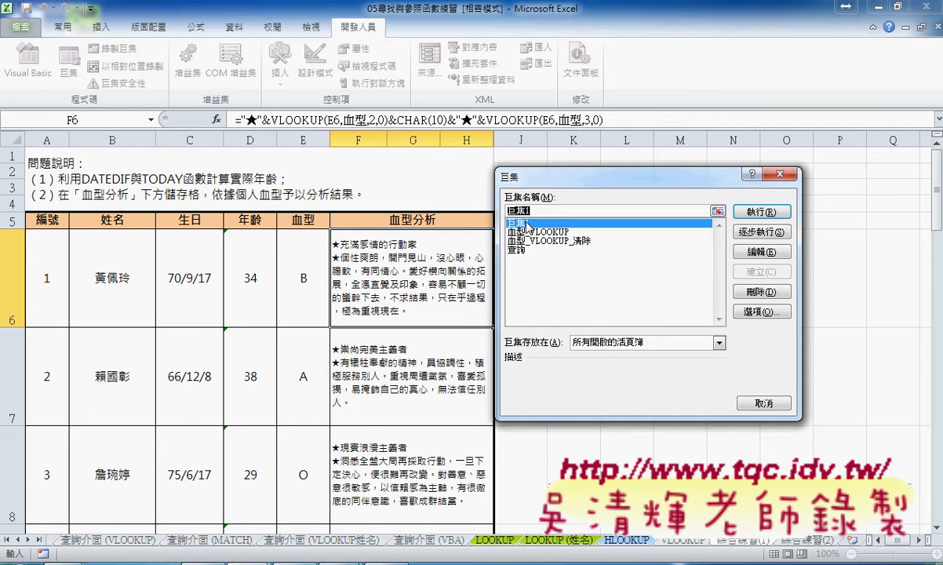
{"action": "left_click", "coordinate": [771, 253]}
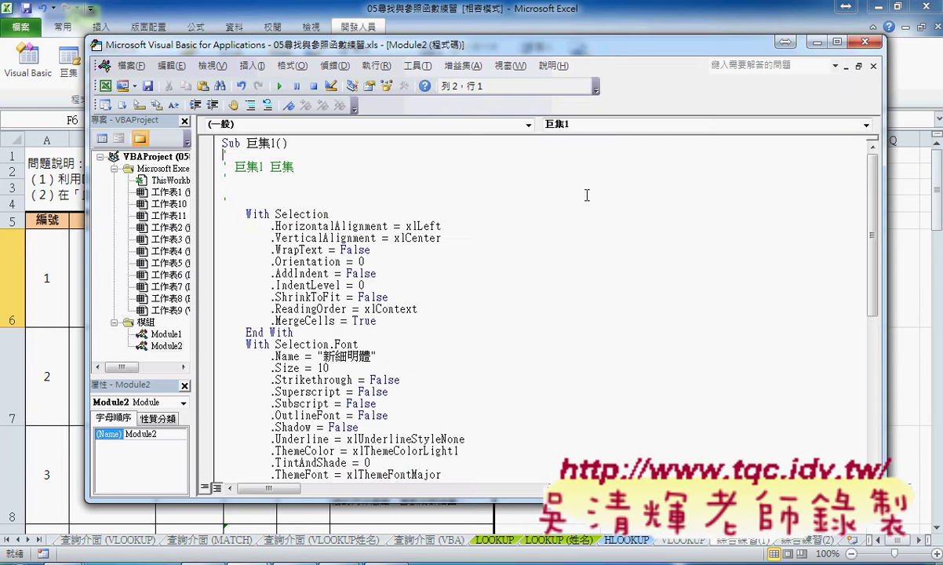
{"action": "scroll", "coordinate": [874, 235], "scroll_direction": "down", "scroll_amount": 2}
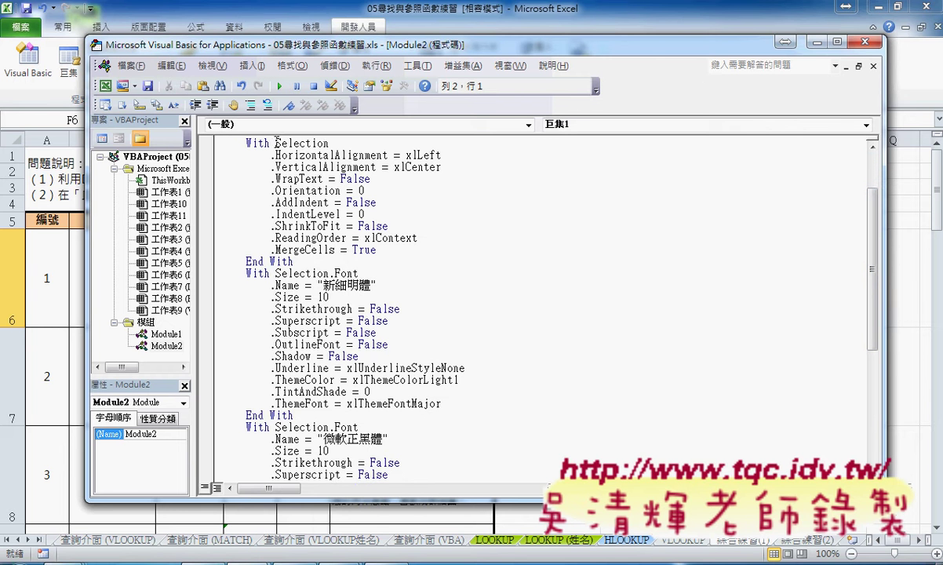
{"action": "left_click_drag", "start_coordinate": [275, 143], "coordinate": [329, 143]}
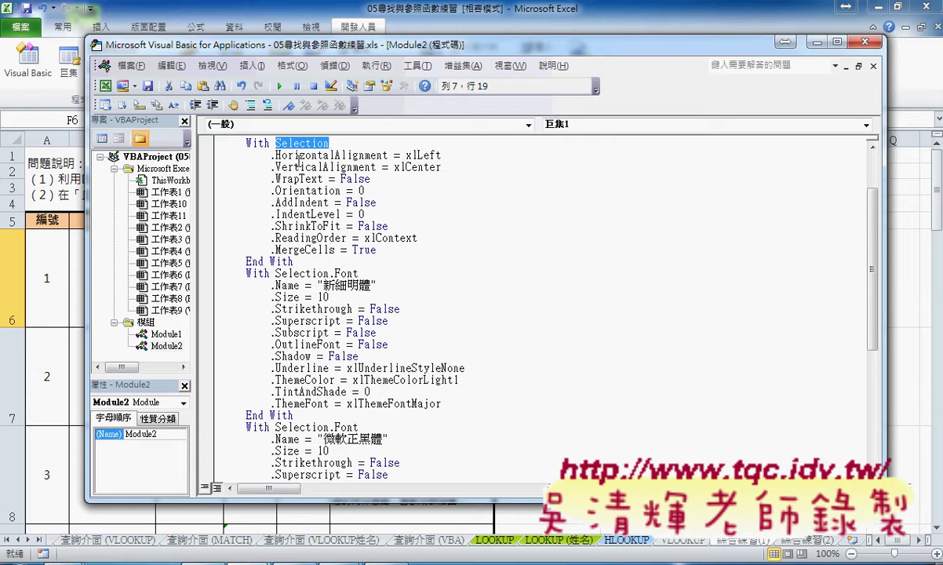
{"action": "left_click_drag", "start_coordinate": [271, 154], "coordinate": [451, 155]}
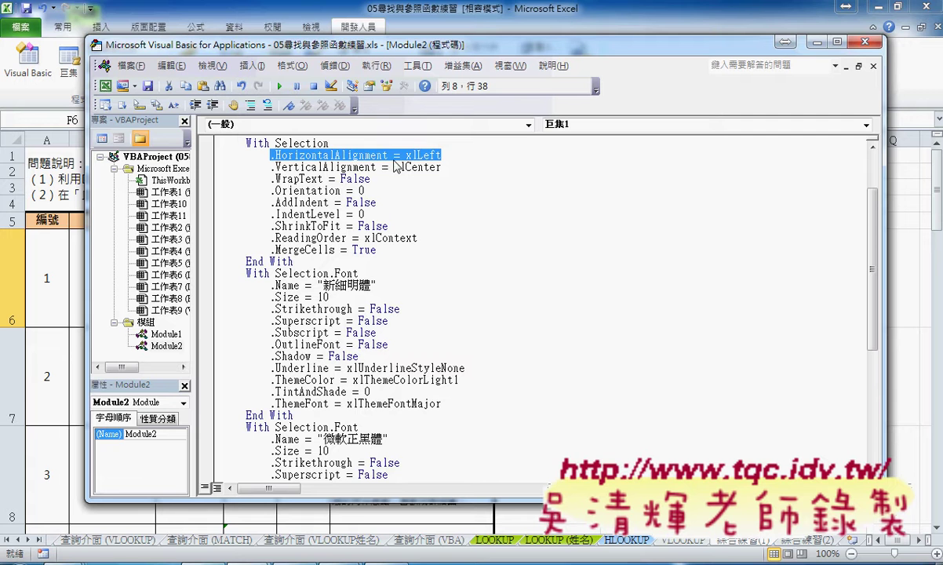
{"action": "left_click_drag", "start_coordinate": [441, 154], "coordinate": [271, 157]}
- Change the alignment line to Cells(i, "F").HorizontalAlignment = xlLeft and add a blank line below
{"action": "left_click", "coordinate": [270, 155]}
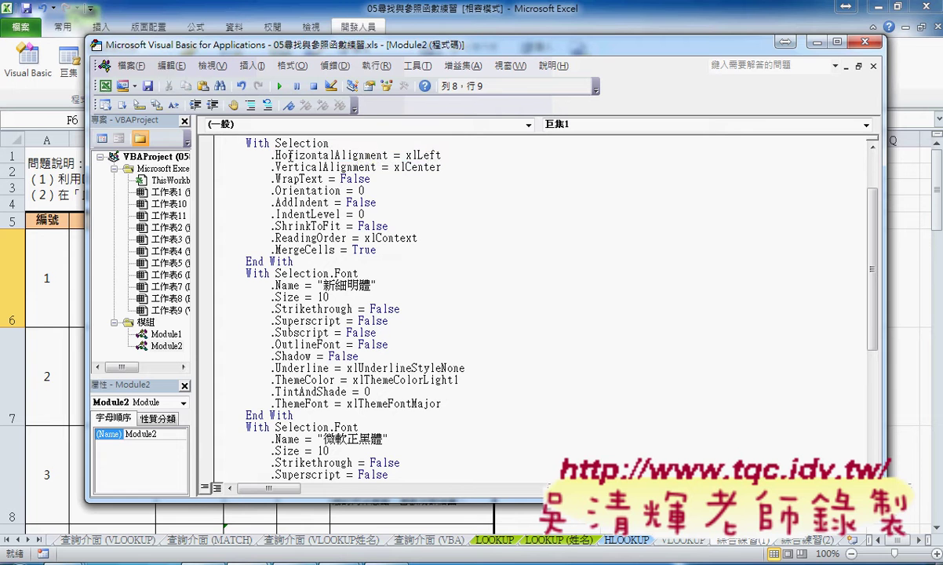
{"action": "type", "text": "c"}
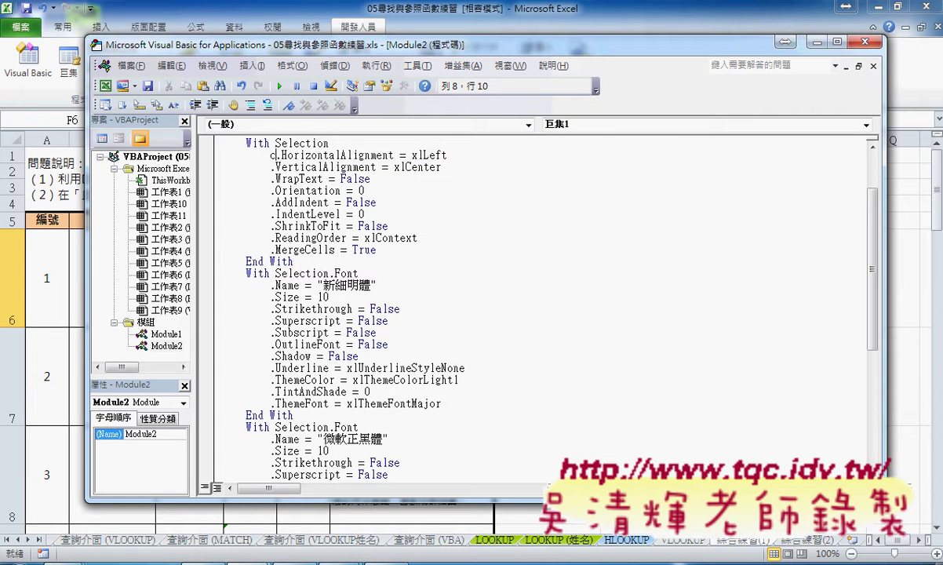
{"action": "type", "text": "ells"}
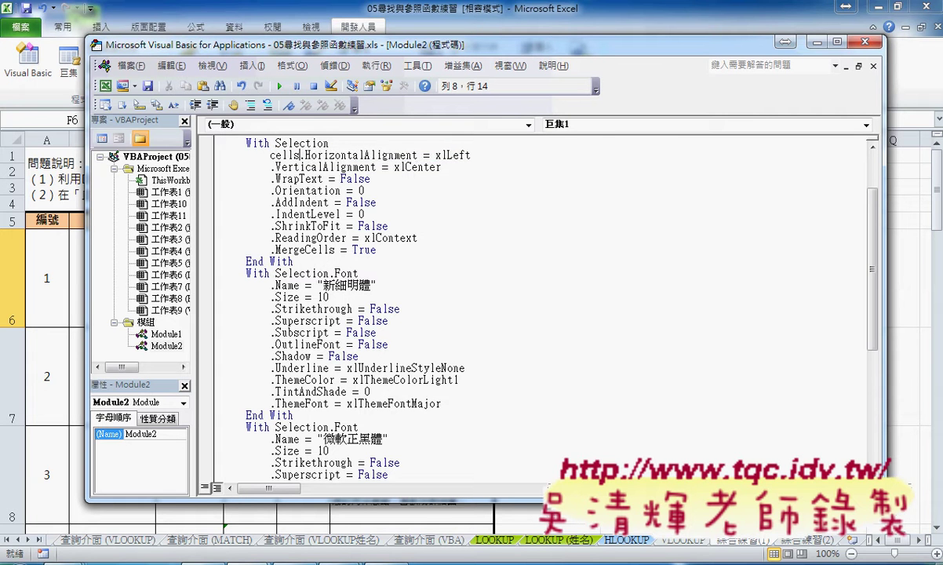
{"action": "type", "text": "("}
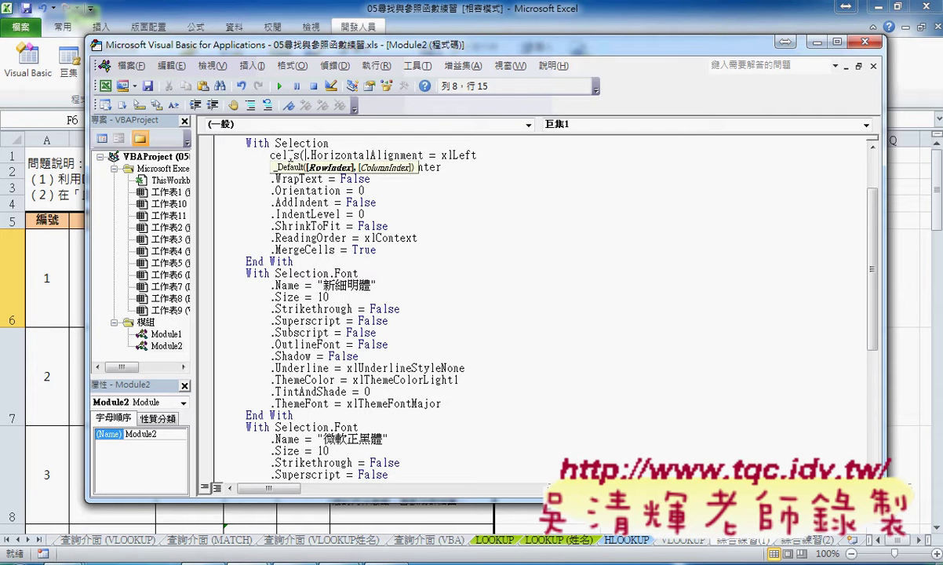
{"action": "type", "text": "i,"}
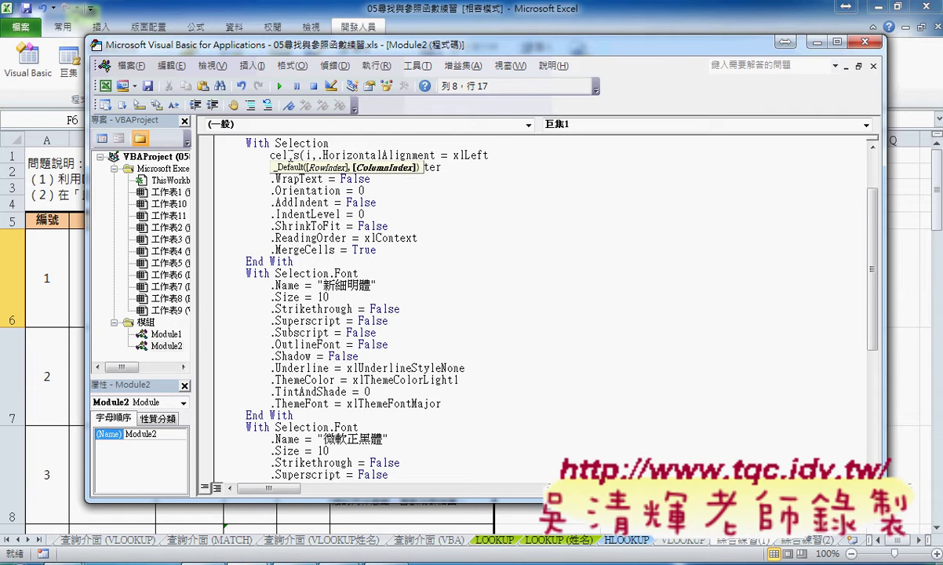
{"action": "type", "text": "\"F\""}
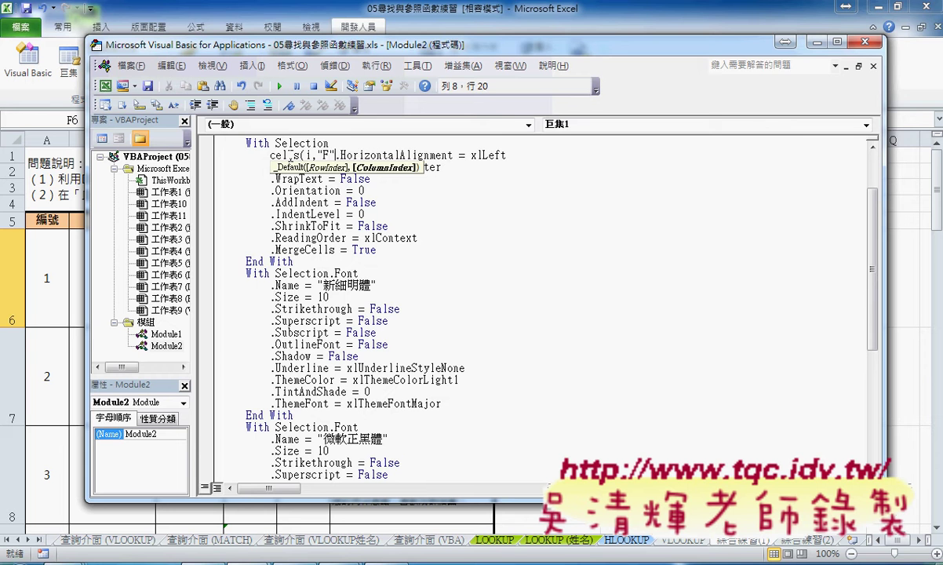
{"action": "type", "text": ")"}
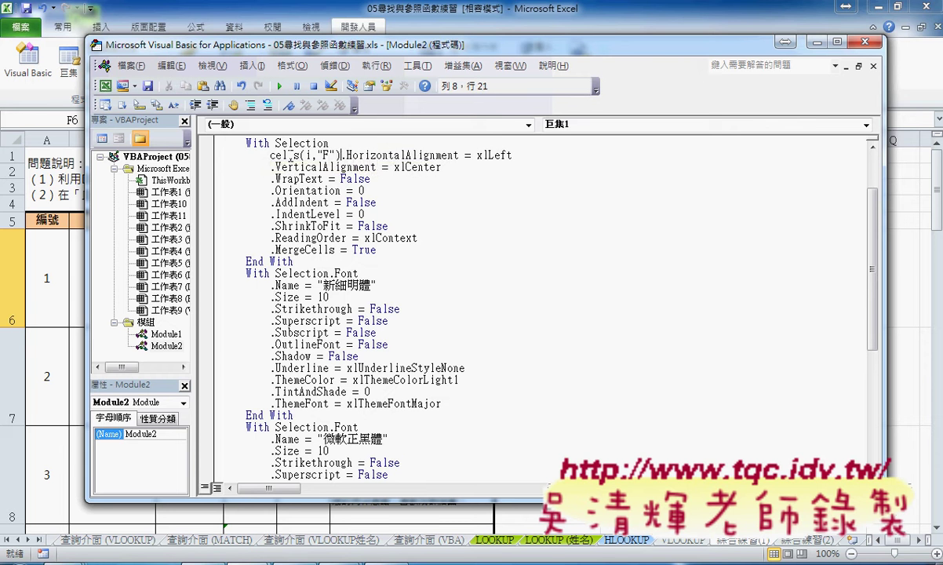
{"action": "left_click_drag", "start_coordinate": [270, 155], "coordinate": [518, 156]}
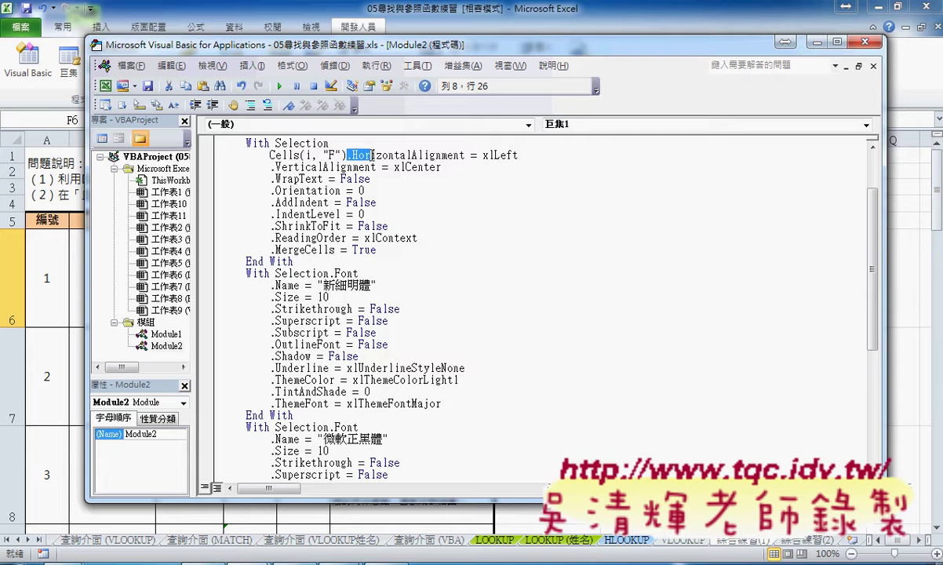
{"action": "left_click", "coordinate": [522, 155]}
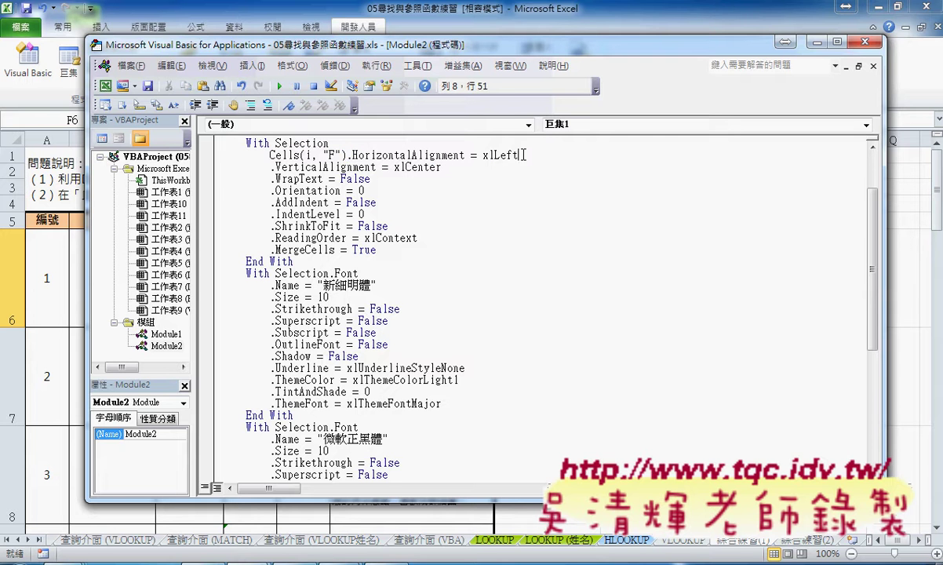
{"action": "key", "text": "Return"}
{"action": "key", "text": "Return"}
{"action": "key", "text": "Return"}
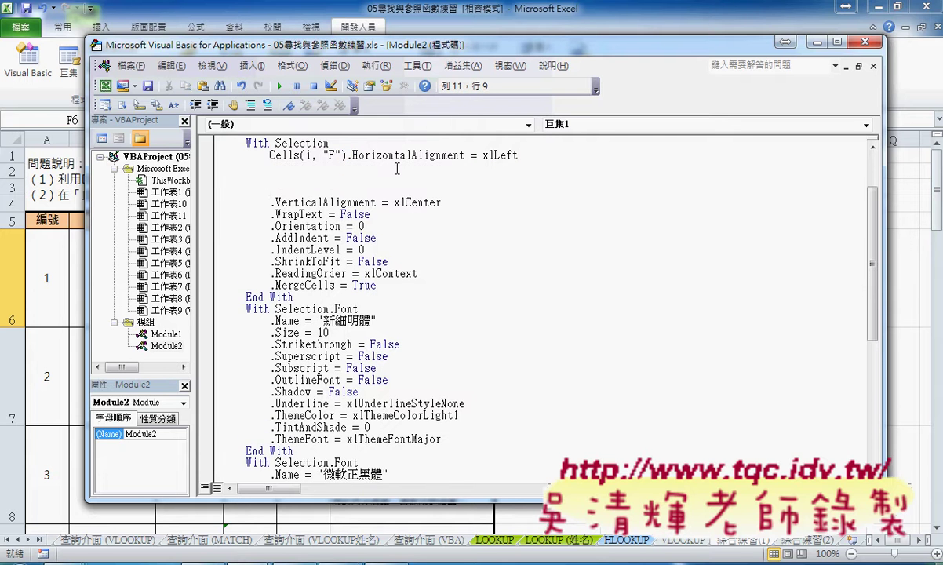
{"action": "left_click_drag", "start_coordinate": [270, 155], "coordinate": [526, 157]}
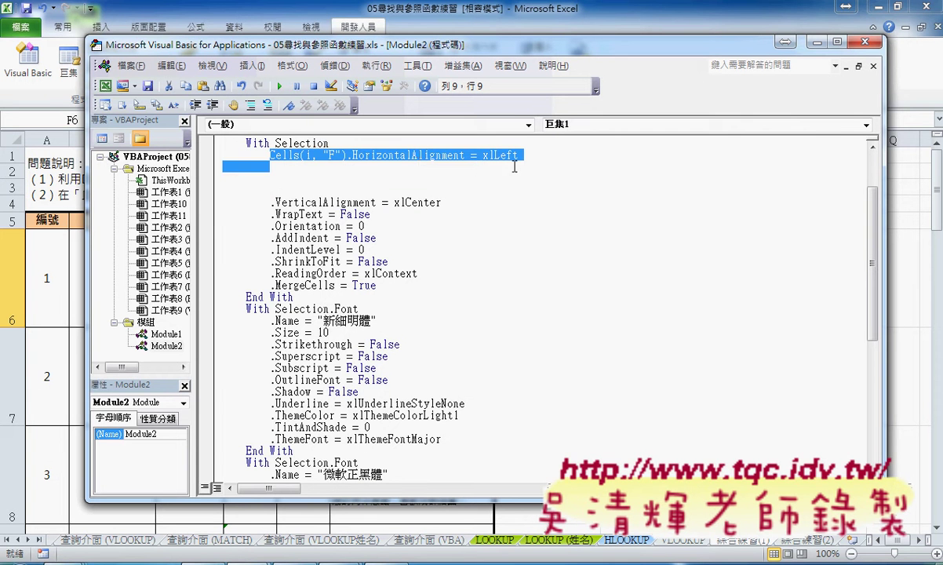
{"action": "left_click", "coordinate": [309, 167]}
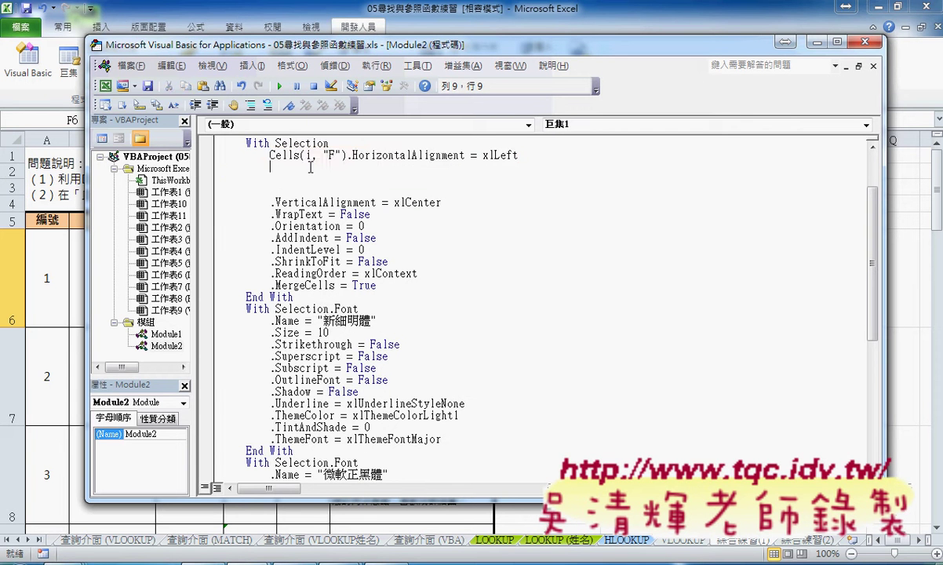
- Add a Cells(i, "F").Font.Size = 10 line on the blank line
{"action": "left_click", "coordinate": [331, 333]}
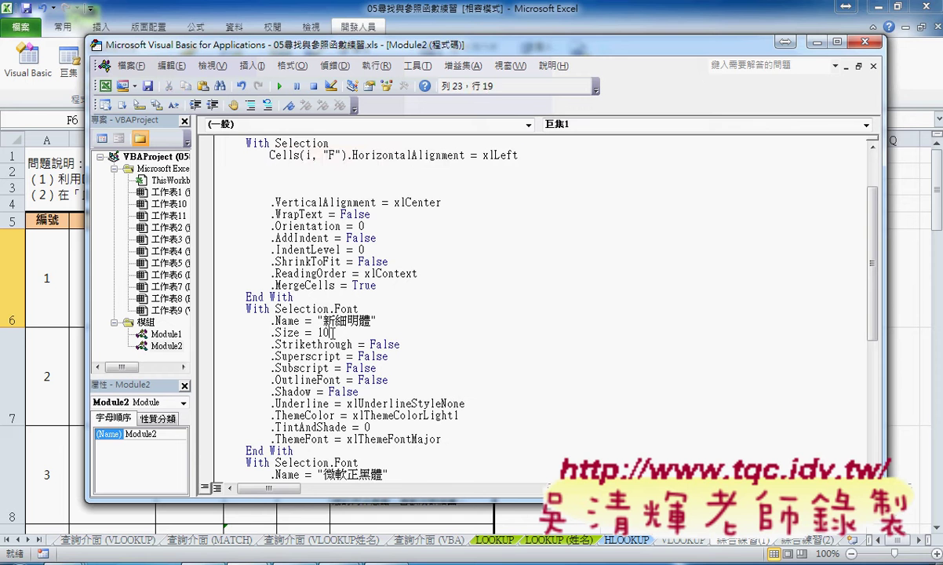
{"action": "left_click_drag", "start_coordinate": [330, 333], "coordinate": [270, 332]}
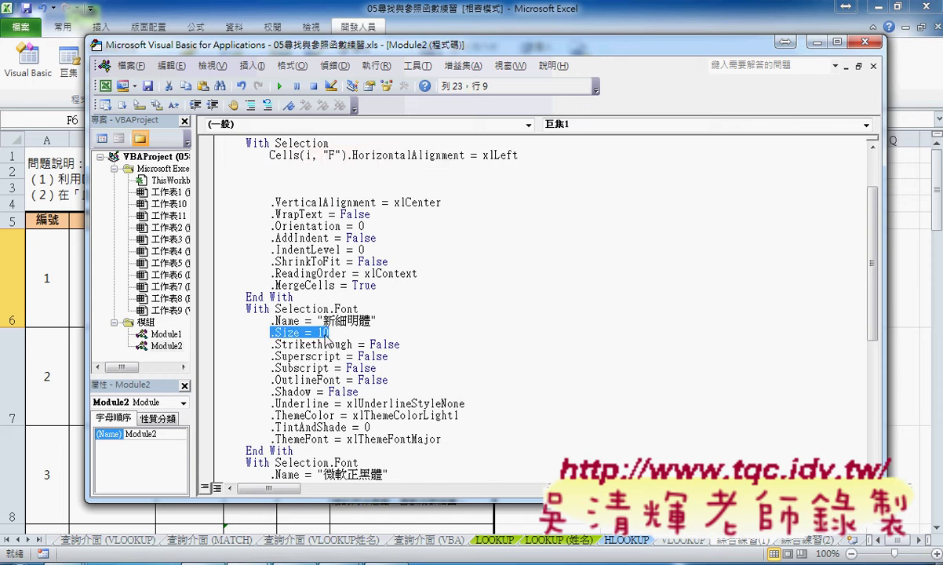
{"action": "left_click", "coordinate": [351, 154]}
{"action": "left_click_drag", "start_coordinate": [351, 154], "coordinate": [270, 154]}
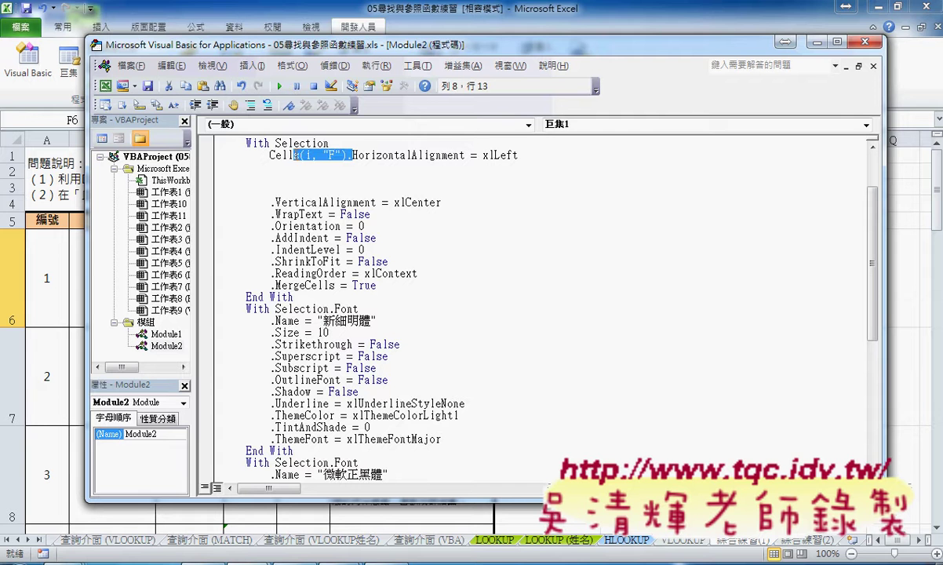
{"action": "key", "text": "ctrl+c"}
{"action": "left_click", "coordinate": [281, 171]}
{"action": "key", "text": "ctrl+v"}
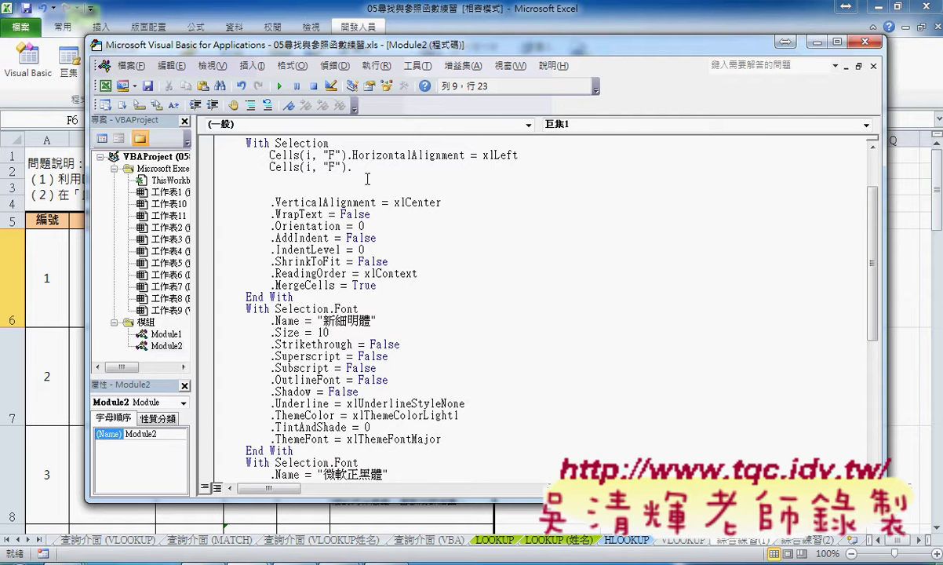
{"action": "type", "text": "fo"}
{"action": "type", "text": "nt"}
{"action": "type", "text": "."}
{"action": "type", "text": "si"}
{"action": "type", "text": "ze"}
{"action": "type", "text": "=\"\""}
{"action": "key", "text": "shift+Left"}
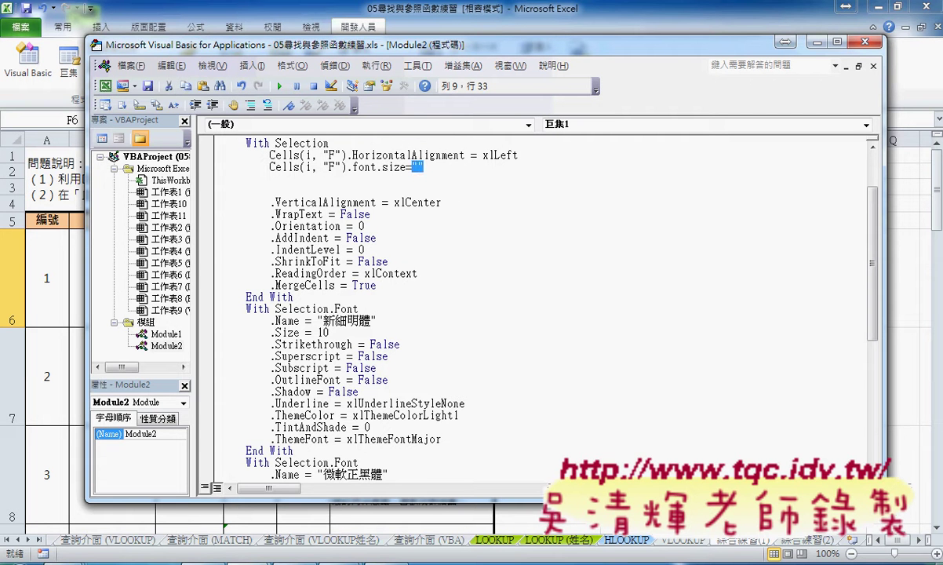
{"action": "key", "text": "BackSpace"}
{"action": "key", "text": "BackSpace"}
{"action": "type", "text": "10"}
{"action": "left_click", "coordinate": [445, 355]}
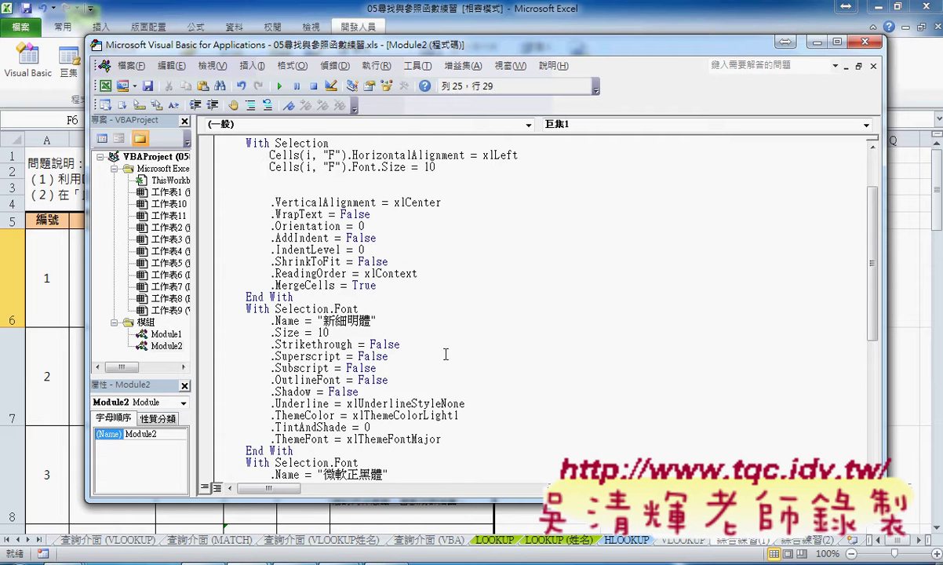
- Select the .Name = "微軟正黑體" setting lower in the macro for reuse
{"action": "scroll", "coordinate": [439, 354], "scroll_direction": "down", "scroll_amount": 1}
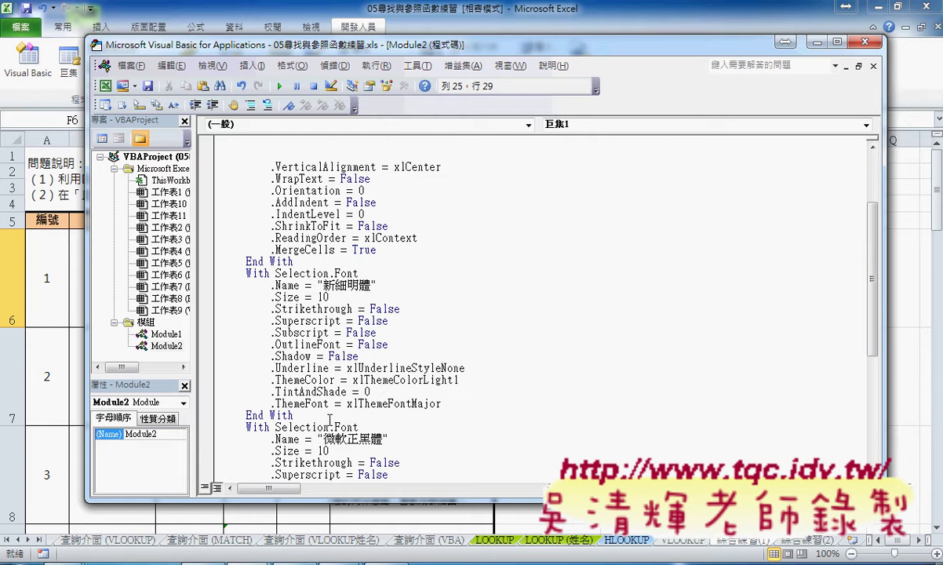
{"action": "left_click_drag", "start_coordinate": [389, 439], "coordinate": [270, 439]}
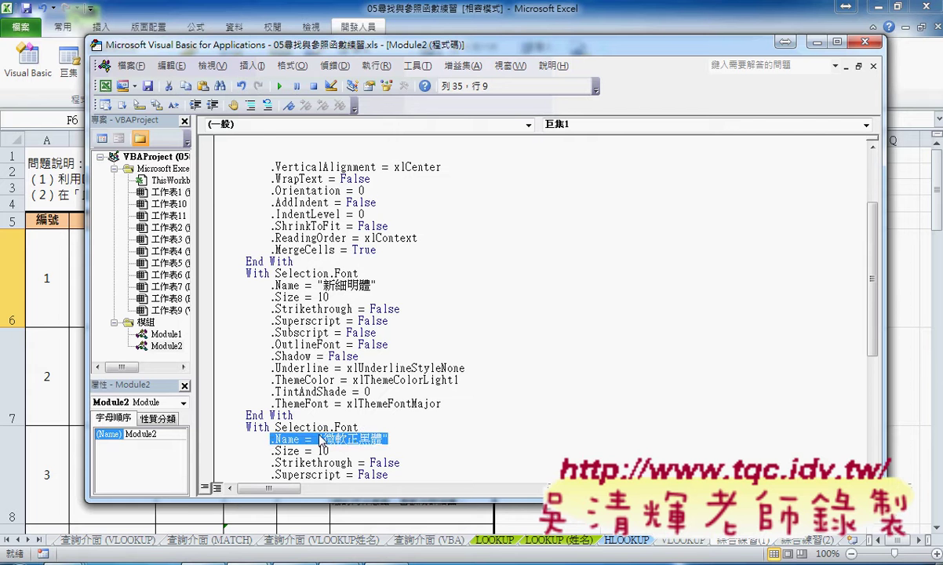
{"action": "scroll", "coordinate": [374, 398], "scroll_direction": "up", "scroll_amount": 3}
- Build the Cells(i, "F").Font.Name = "微軟正黑體" line from the copied pieces
{"action": "left_click", "coordinate": [370, 249]}
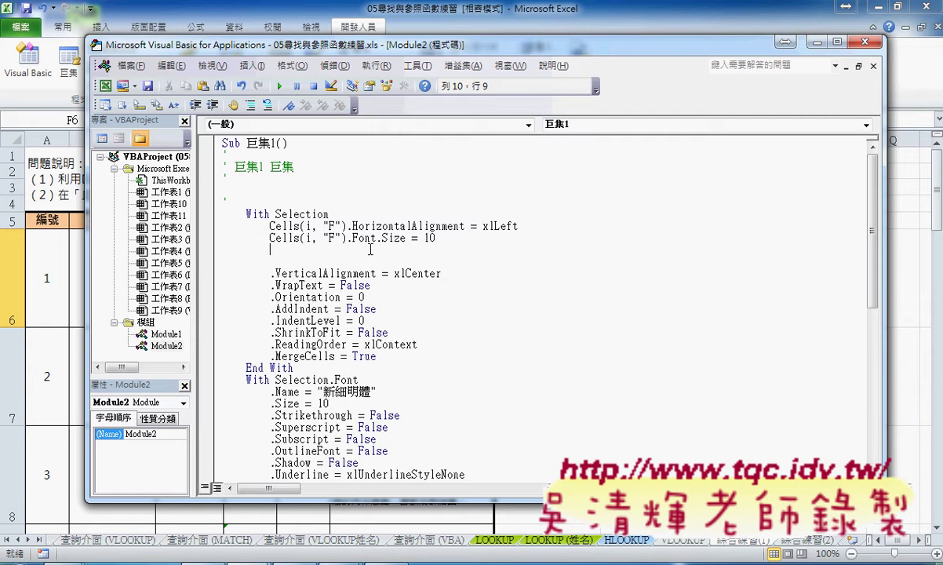
{"action": "key", "text": "ctrl+v"}
{"action": "left_click_drag", "start_coordinate": [382, 238], "coordinate": [276, 237]}
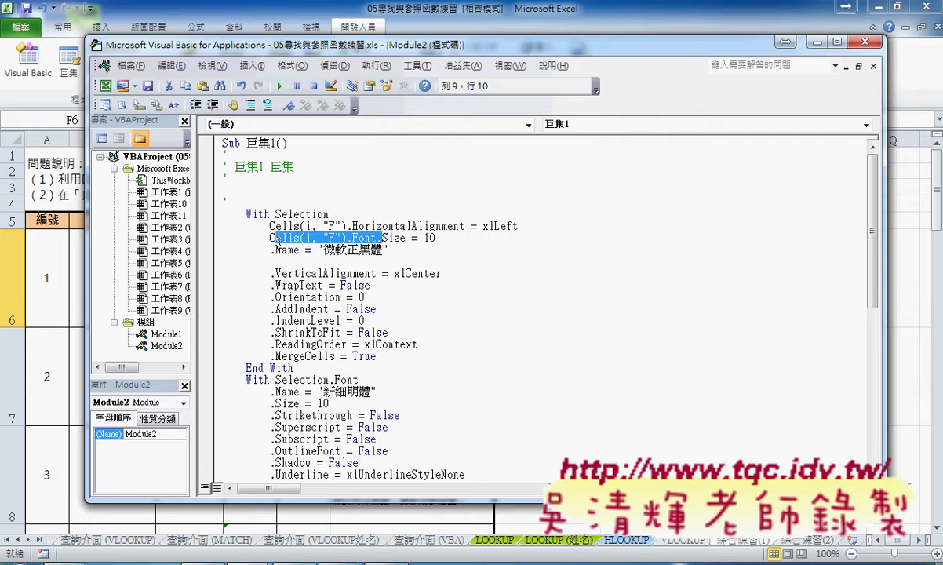
{"action": "key", "text": "ctrl+c"}
{"action": "left_click", "coordinate": [270, 250]}
{"action": "key", "text": "ctrl+v"}
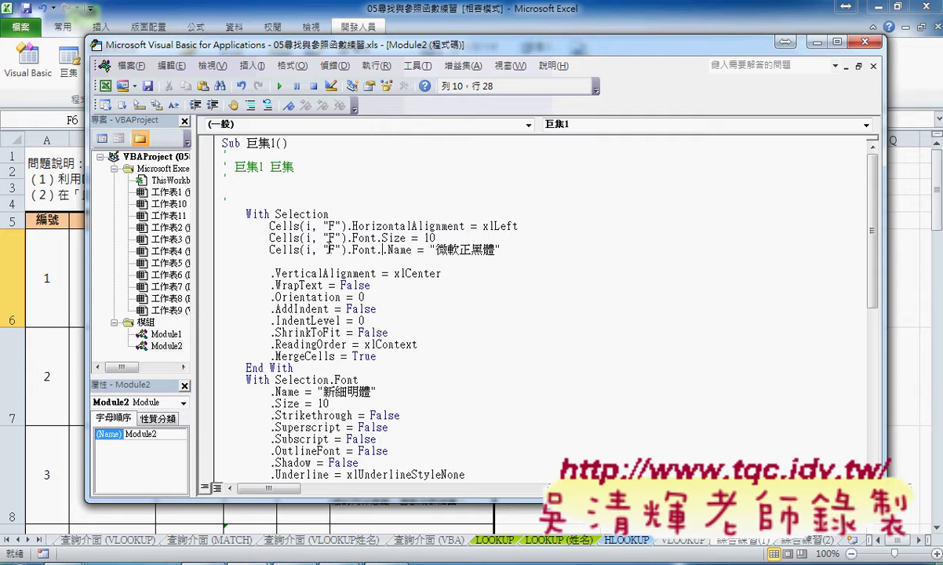
{"action": "key", "text": "Delete"}
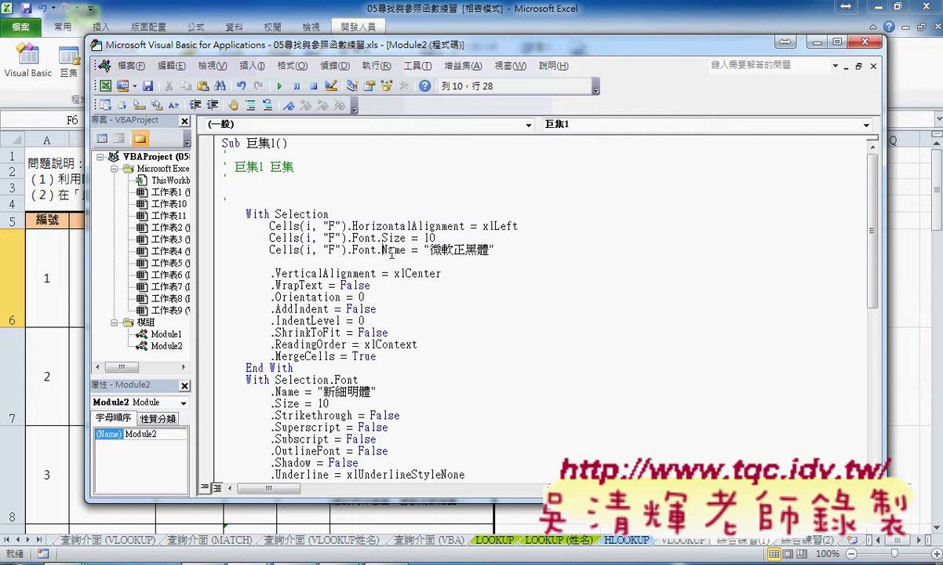
{"action": "left_click_drag", "start_coordinate": [494, 250], "coordinate": [270, 250]}
- Add a Cells(i,"F").WrapText = True line below the Font.Name line
{"action": "scroll", "coordinate": [320, 322], "scroll_direction": "down", "scroll_amount": 2}
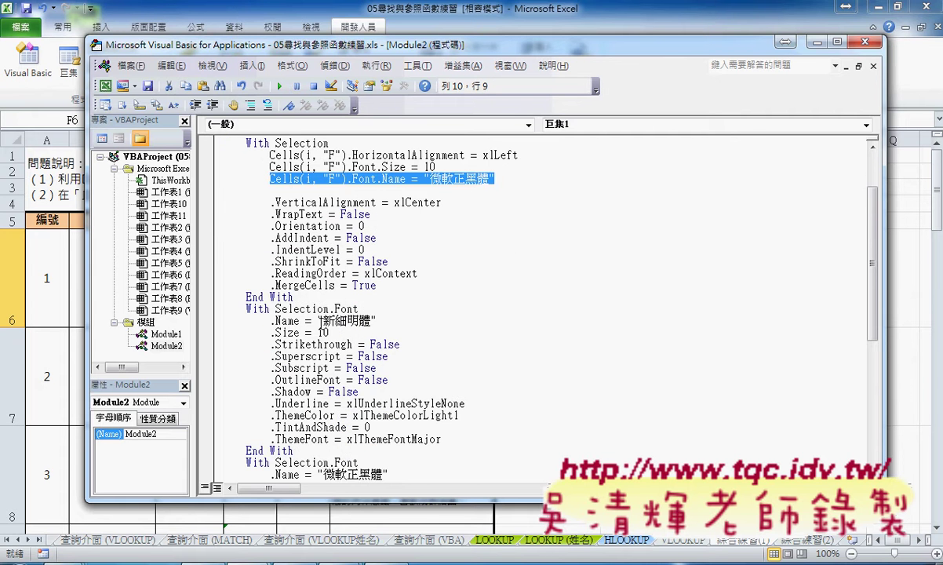
{"action": "scroll", "coordinate": [320, 322], "scroll_direction": "down", "scroll_amount": 2}
{"action": "scroll", "coordinate": [320, 322], "scroll_direction": "down", "scroll_amount": 5}
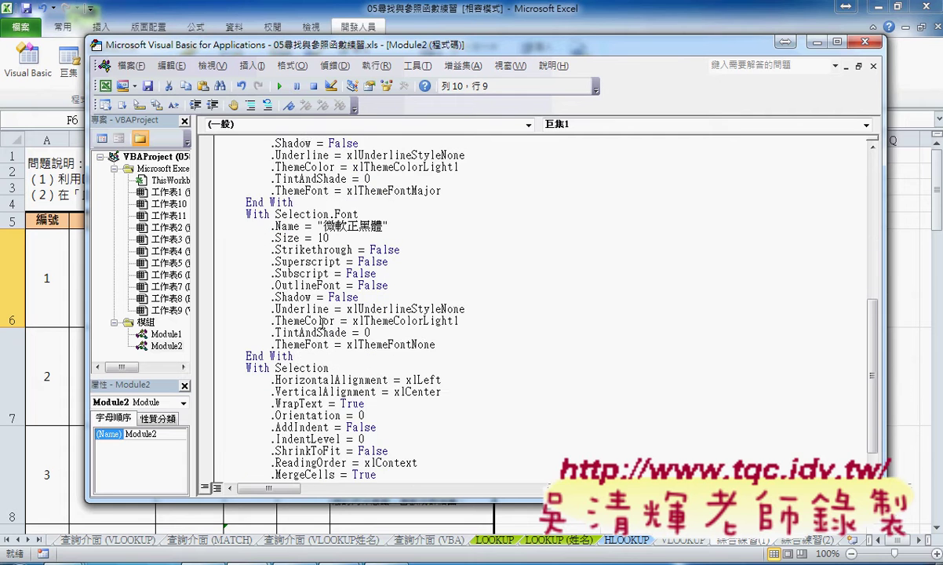
{"action": "scroll", "coordinate": [322, 323], "scroll_direction": "down", "scroll_amount": 1}
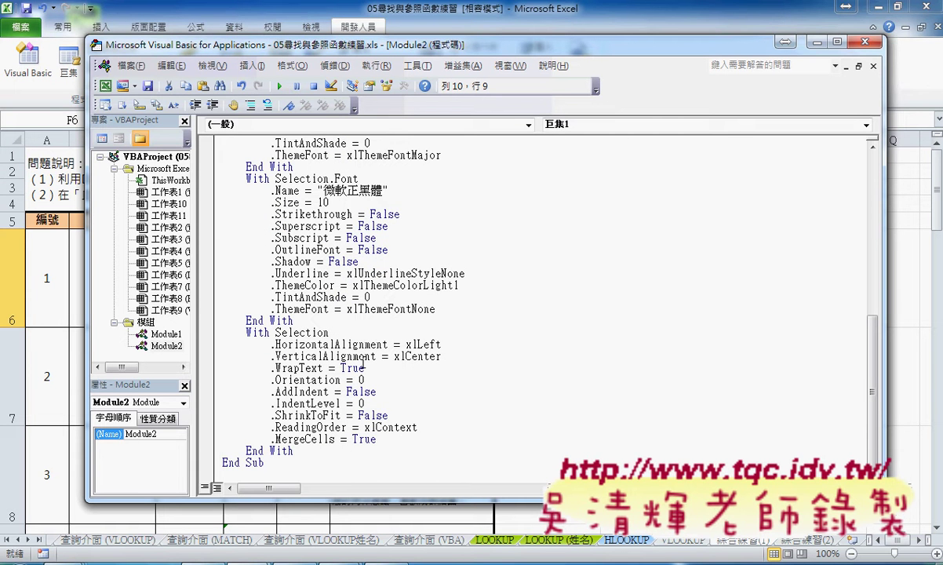
{"action": "left_click_drag", "start_coordinate": [273, 367], "coordinate": [369, 367]}
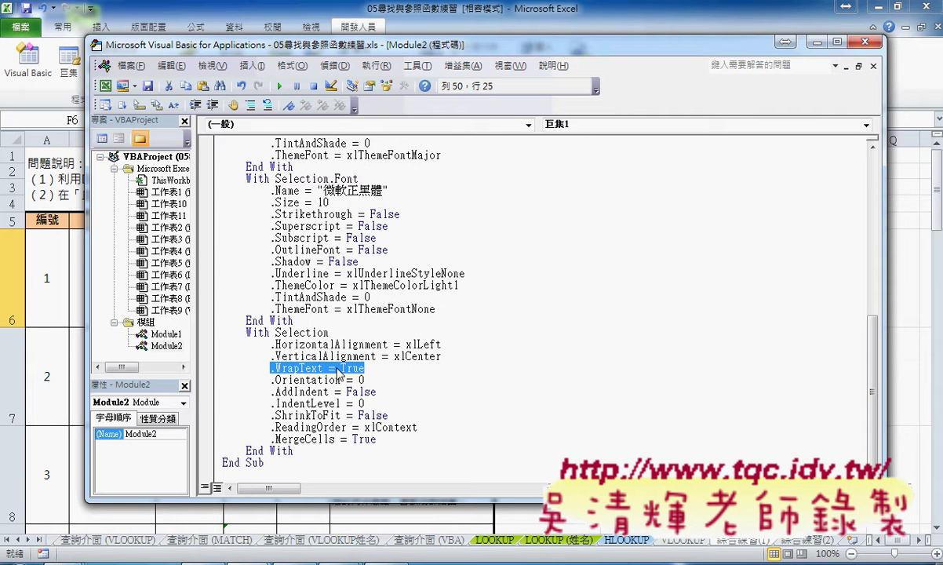
{"action": "scroll", "coordinate": [339, 375], "scroll_direction": "up", "scroll_amount": 3}
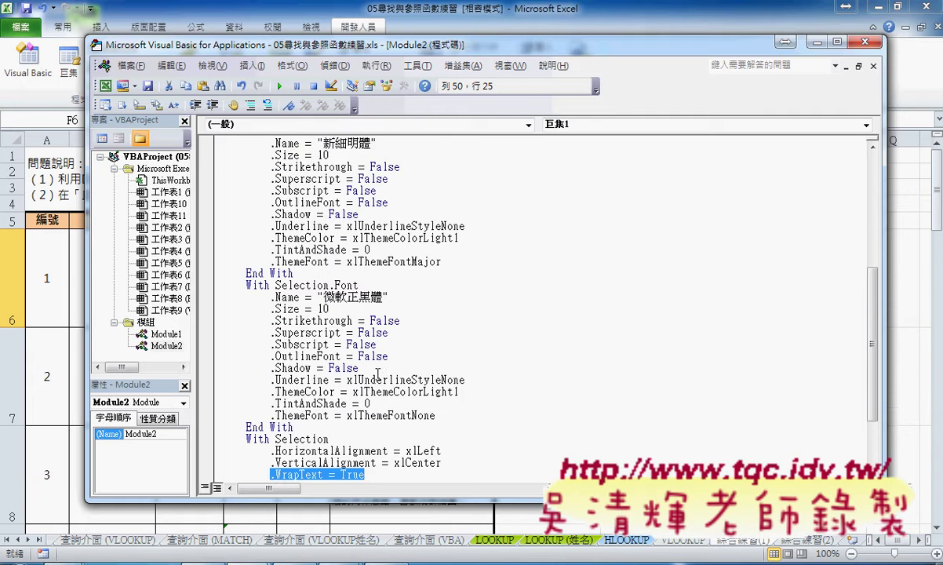
{"action": "scroll", "coordinate": [360, 298], "scroll_direction": "up", "scroll_amount": 3}
{"action": "scroll", "coordinate": [384, 205], "scroll_direction": "up", "scroll_amount": 2}
{"action": "scroll", "coordinate": [384, 206], "scroll_direction": "up", "scroll_amount": 3}
{"action": "left_click", "coordinate": [279, 226]}
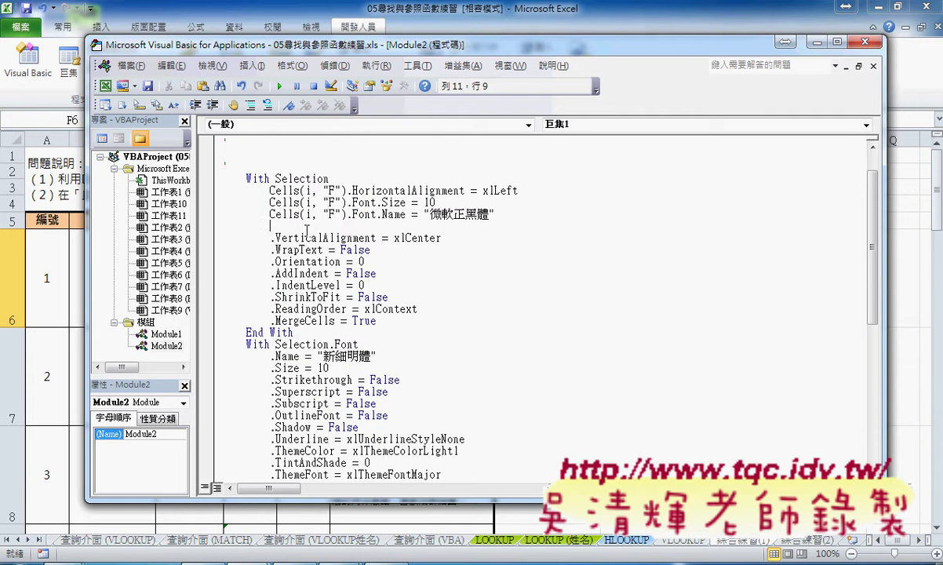
{"action": "type", "text": "cells"}
{"action": "type", "text": "(i"}
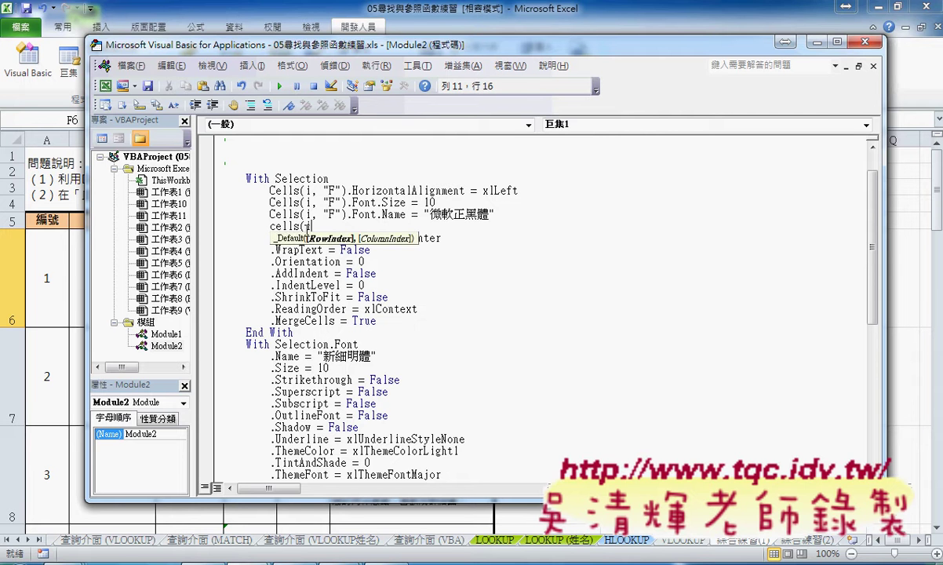
{"action": "type", "text": ",\"F\")"}
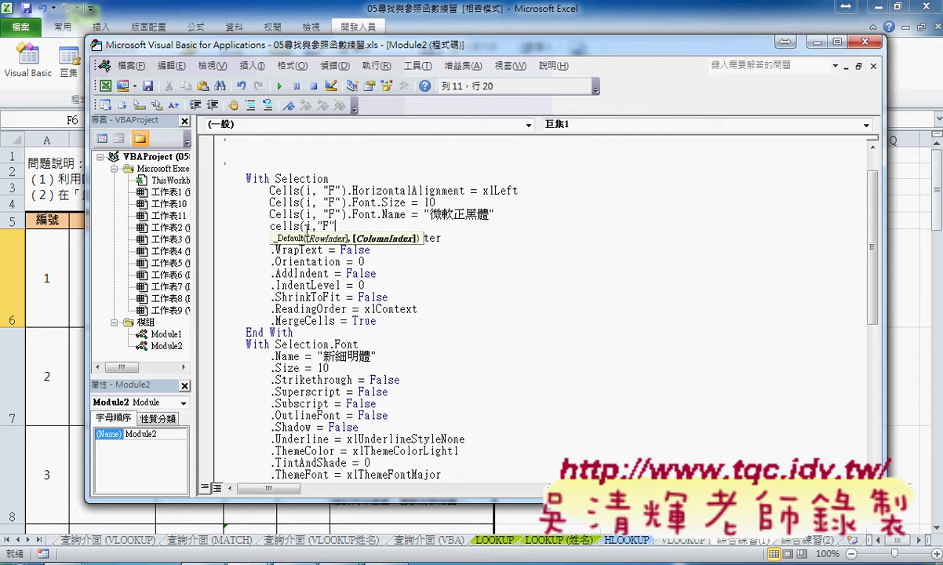
{"action": "type", "text": ".WrapText = True"}
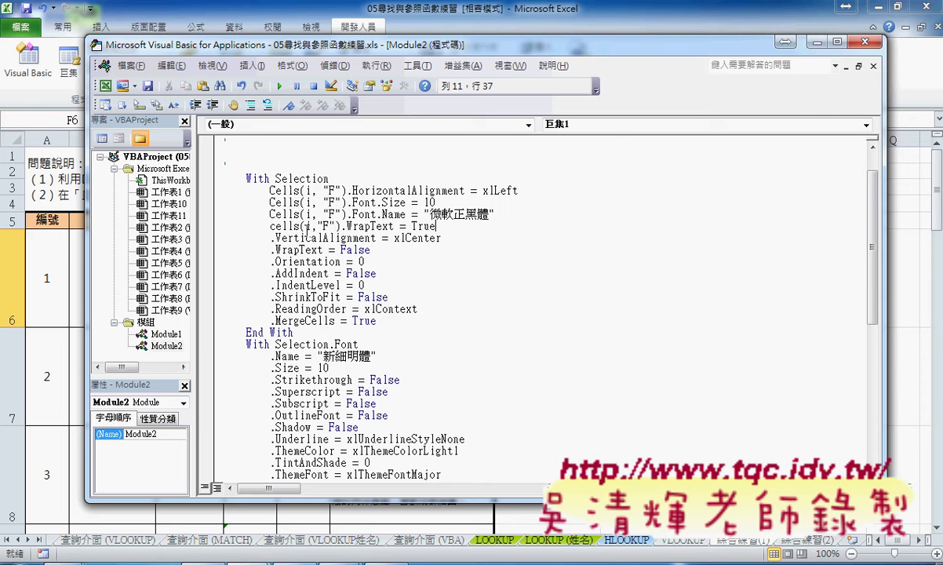
{"action": "key", "text": "Return"}
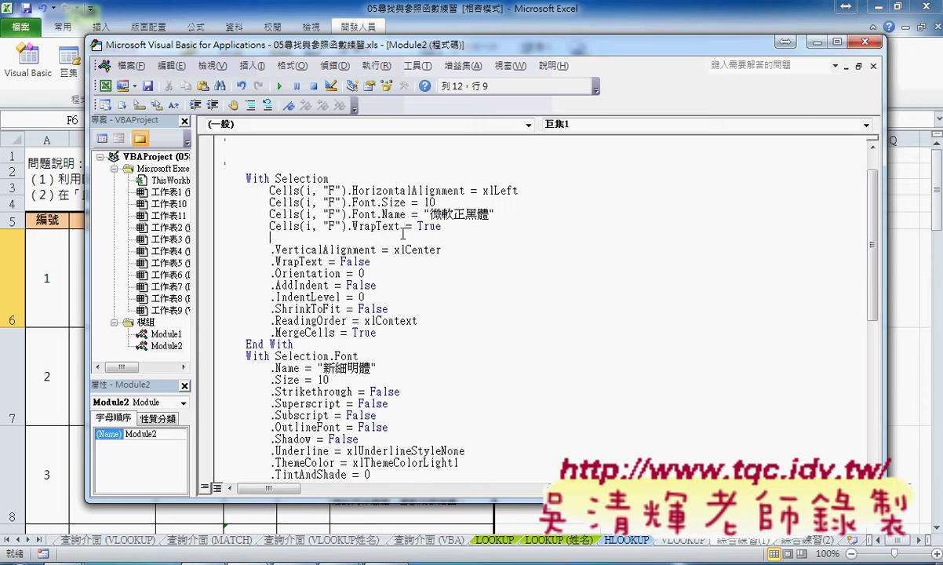
{"action": "left_click_drag", "start_coordinate": [435, 226], "coordinate": [225, 191]}
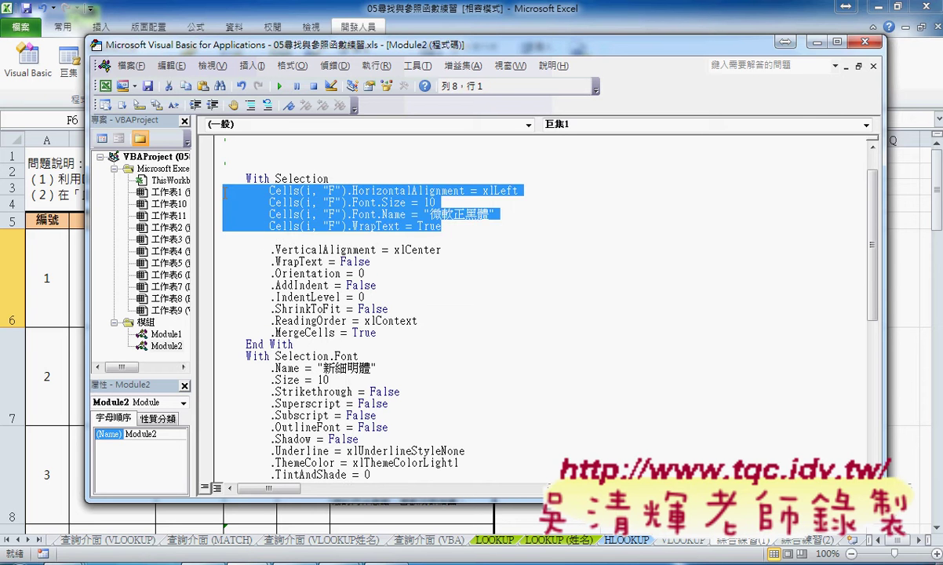
- Copy the formatting lines from Module2, then uncomment the four Cells(i, "F") lines in Module1
{"action": "right_click", "coordinate": [285, 206]}
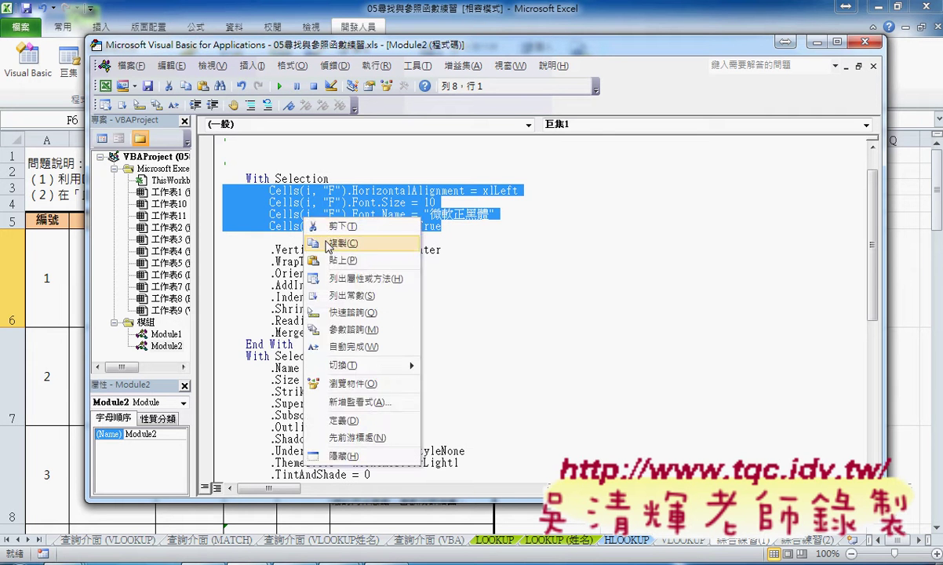
{"action": "left_click", "coordinate": [329, 245]}
{"action": "double_click", "coordinate": [165, 334]}
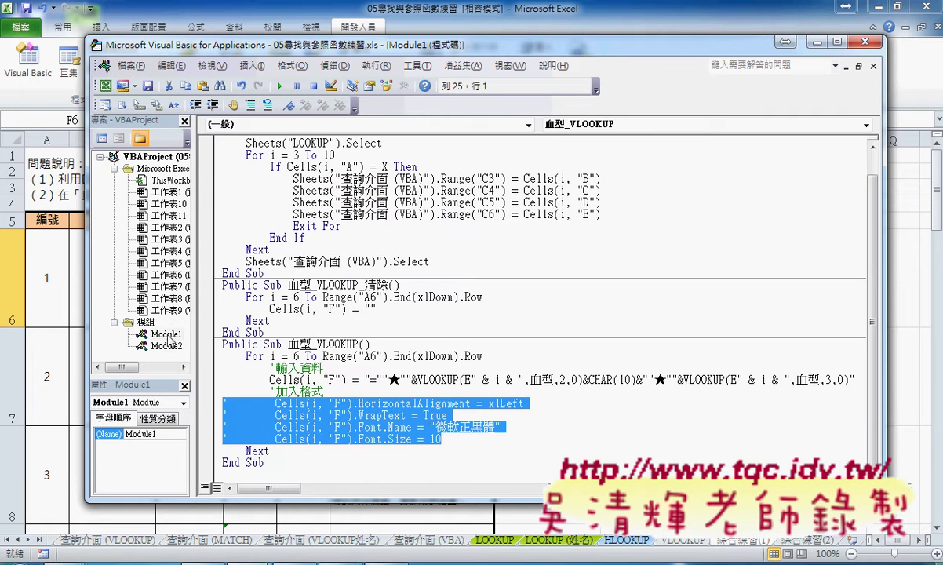
{"action": "left_click", "coordinate": [349, 404]}
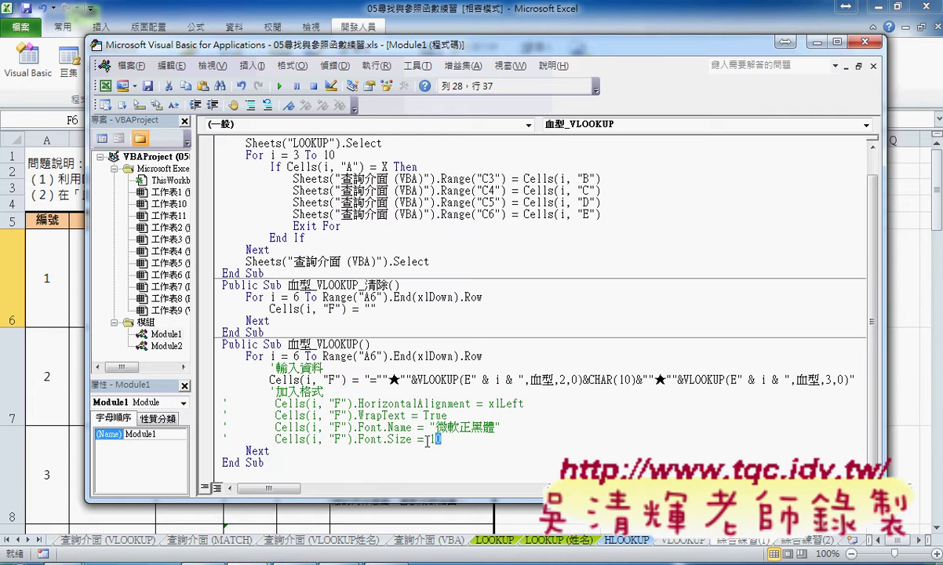
{"action": "mouse_move", "coordinate": [442, 439]}
{"action": "left_mouse_down"}
{"action": "mouse_move", "coordinate": [234, 413]}
{"action": "mouse_move", "coordinate": [222, 403]}
{"action": "left_mouse_up"}
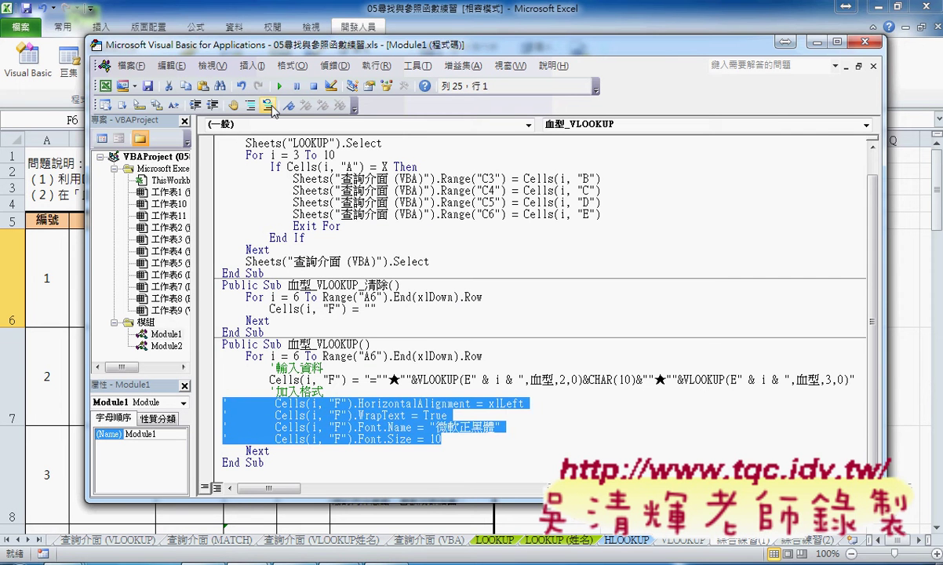
{"action": "left_click", "coordinate": [268, 105]}
- Move the WrapText line below the Font.Size line and remove the leftover blank line
{"action": "left_click", "coordinate": [474, 403]}
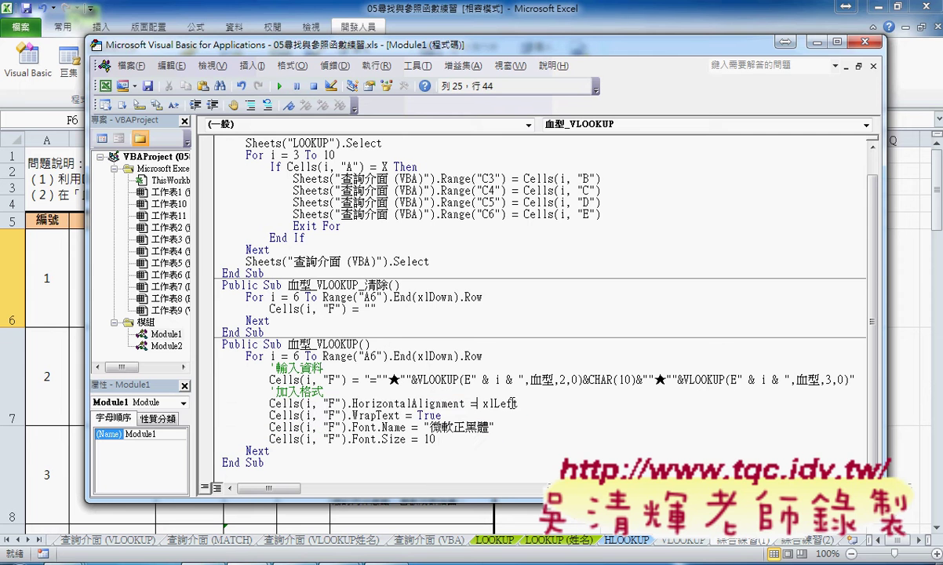
{"action": "left_click_drag", "start_coordinate": [520, 403], "coordinate": [352, 403]}
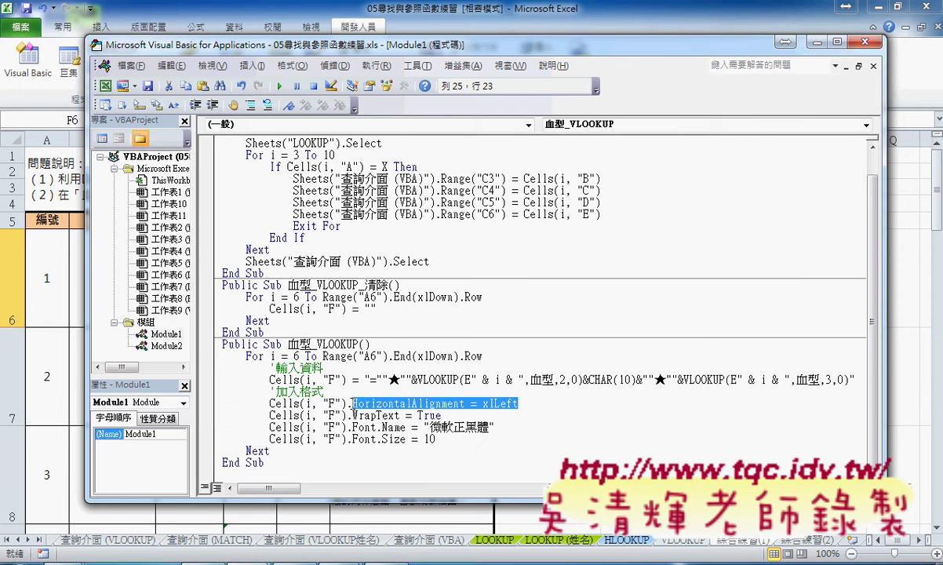
{"action": "mouse_move", "coordinate": [441, 414]}
{"action": "left_mouse_down"}
{"action": "mouse_move", "coordinate": [270, 415]}
{"action": "mouse_move", "coordinate": [436, 439]}
{"action": "left_mouse_up"}
{"action": "left_click", "coordinate": [436, 440]}
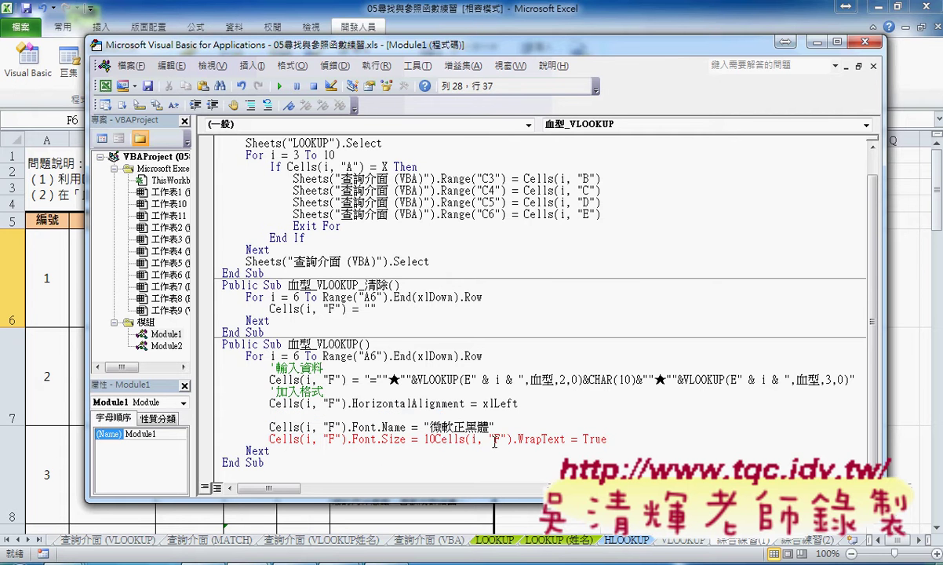
{"action": "key", "text": "Return"}
{"action": "left_click", "coordinate": [561, 402]}
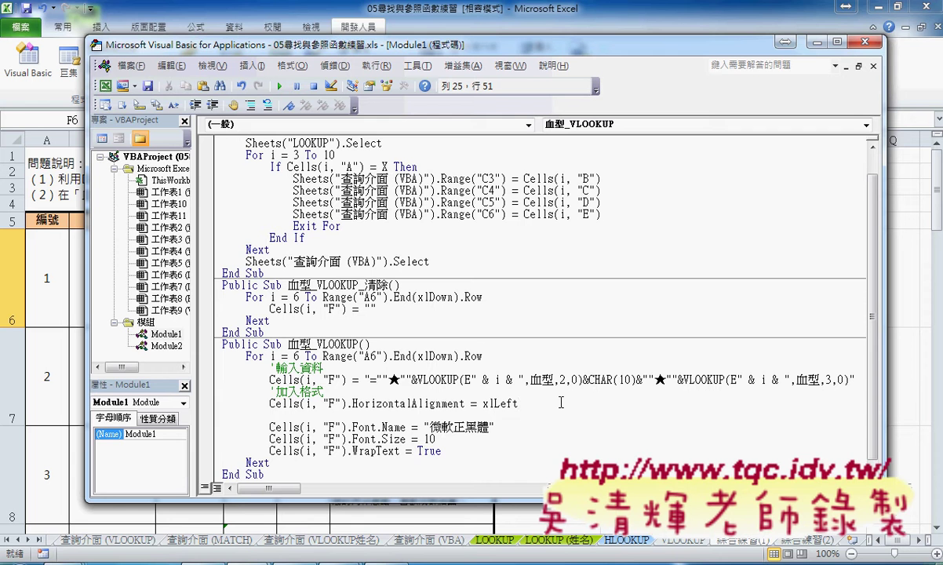
{"action": "key", "text": "Delete"}
{"action": "key", "text": "Down"}
{"action": "key", "text": "Down"}
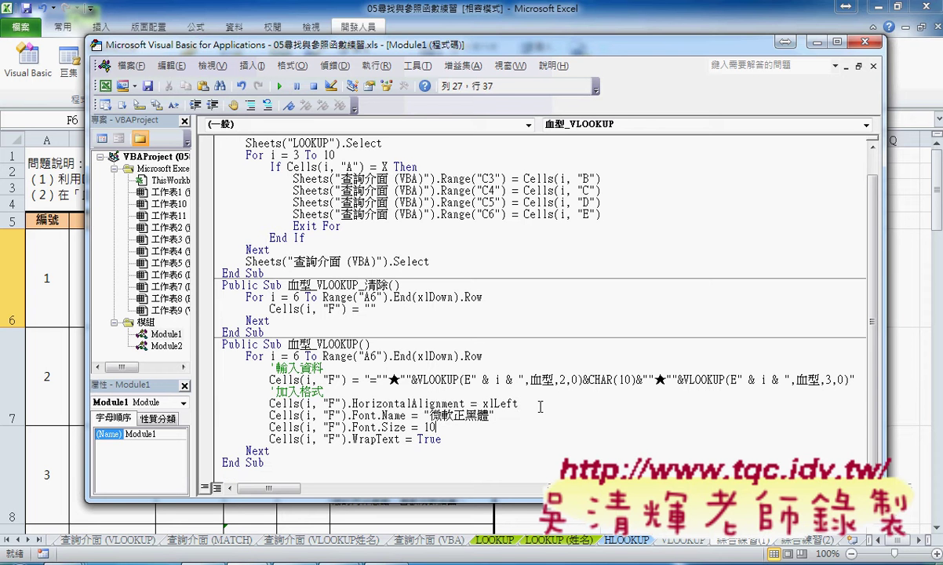
- Highlight the Cells(i, "F"), xlLeft alignment, font name and size 10 settings, then reopen Module2
{"action": "left_click", "coordinate": [500, 403]}
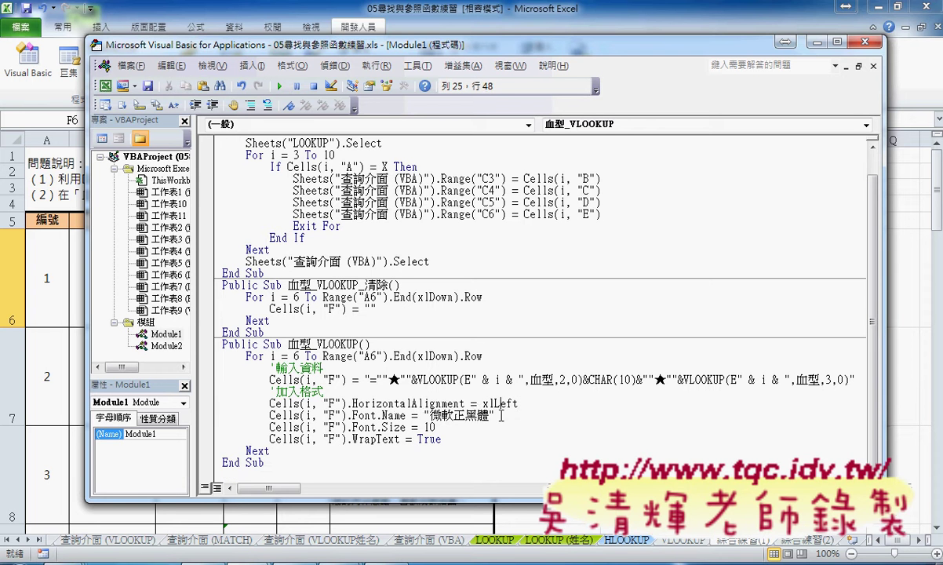
{"action": "left_click", "coordinate": [437, 415]}
{"action": "left_click_drag", "start_coordinate": [436, 427], "coordinate": [406, 427]}
{"action": "left_click", "coordinate": [446, 437]}
{"action": "left_click_drag", "start_coordinate": [346, 403], "coordinate": [270, 404]}
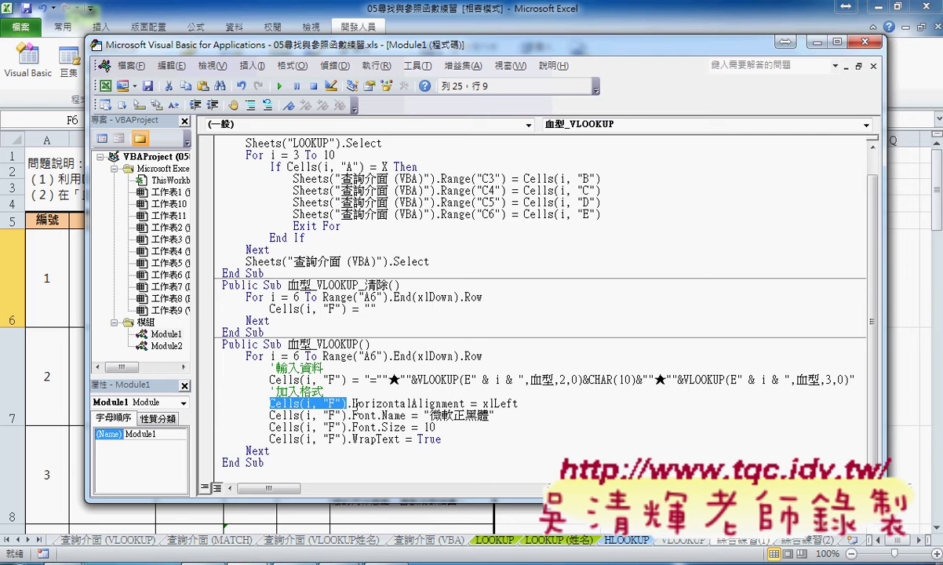
{"action": "left_click_drag", "start_coordinate": [347, 403], "coordinate": [518, 403]}
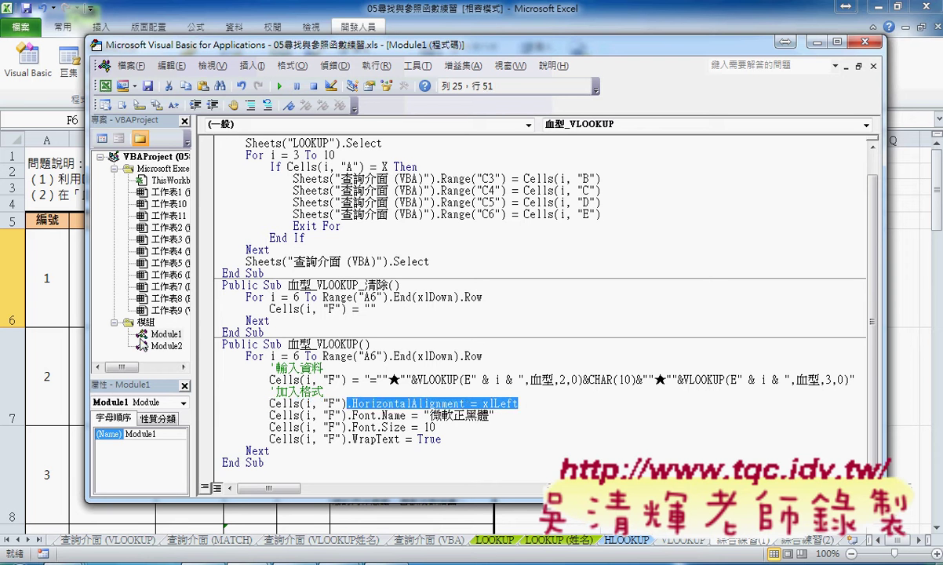
{"action": "left_click", "coordinate": [167, 345]}
{"action": "double_click", "coordinate": [171, 348]}
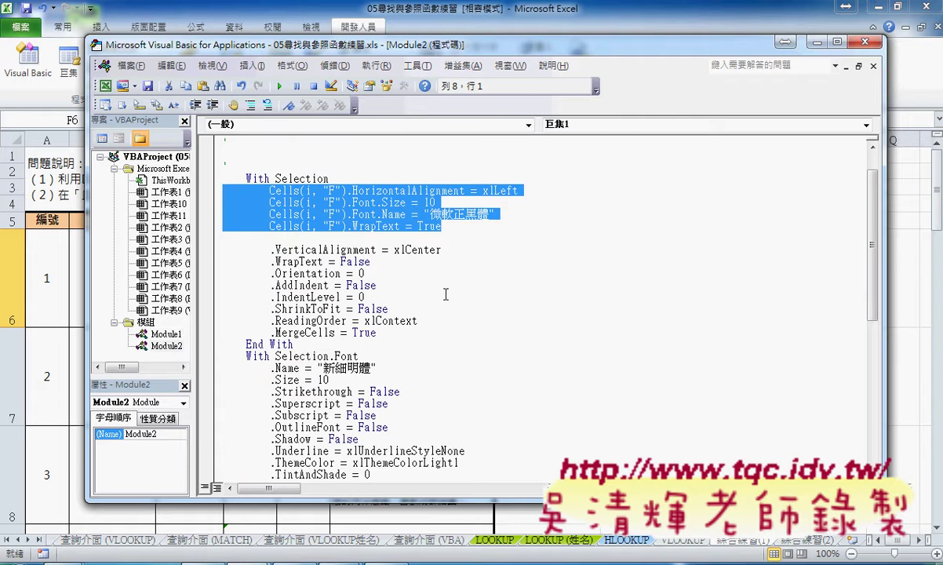
- Review Module2's recorded 微軟正黑體 font name, Strikethrough and Underline settings, then return to Module1
{"action": "left_click", "coordinate": [446, 295]}
{"action": "scroll", "coordinate": [446, 294], "scroll_direction": "down", "scroll_amount": 2}
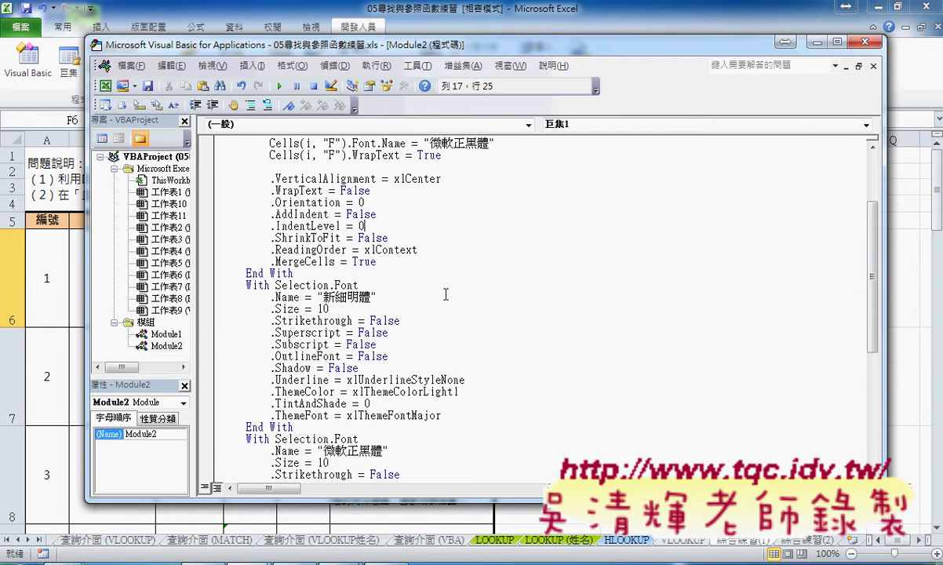
{"action": "scroll", "coordinate": [444, 295], "scroll_direction": "down", "scroll_amount": 4}
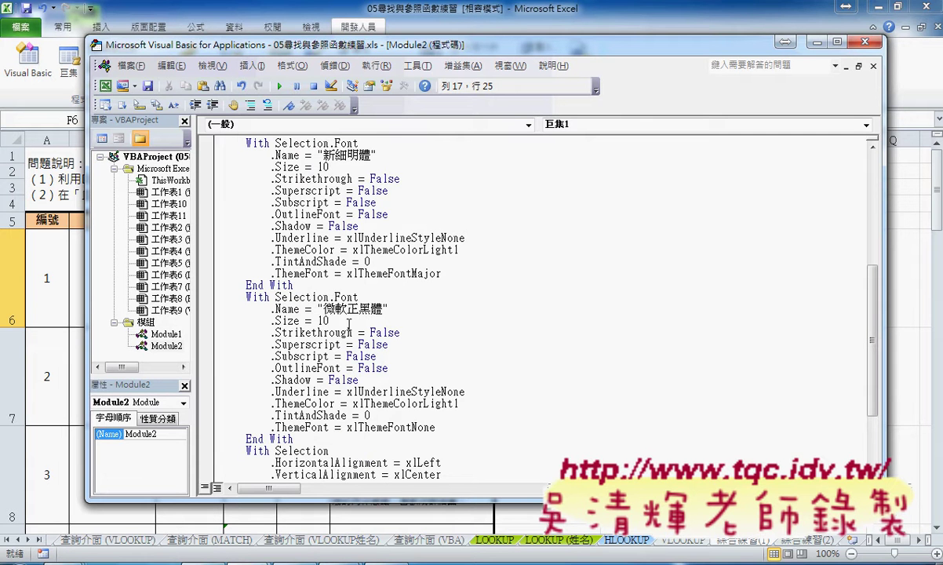
{"action": "left_click_drag", "start_coordinate": [387, 309], "coordinate": [271, 309]}
{"action": "left_click_drag", "start_coordinate": [300, 333], "coordinate": [352, 332]}
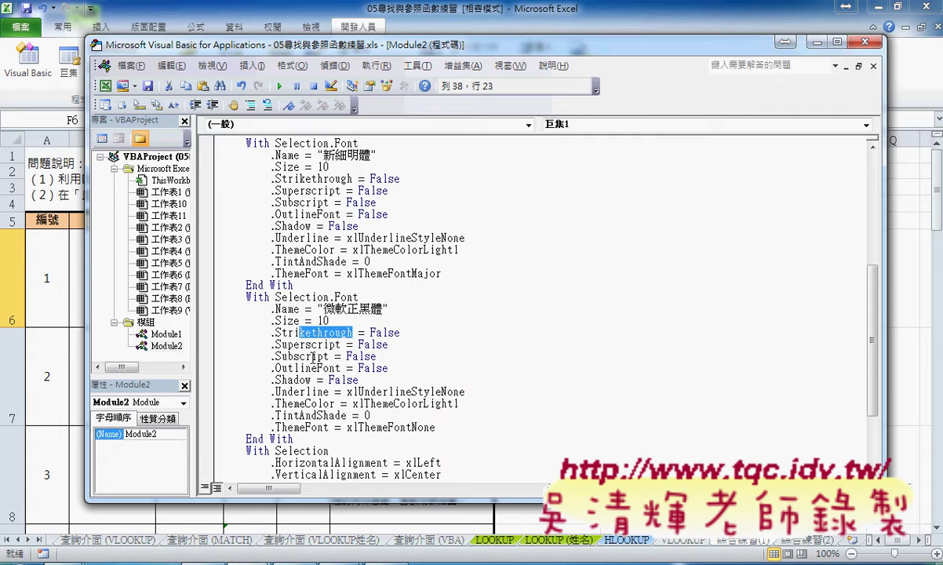
{"action": "left_click_drag", "start_coordinate": [293, 391], "coordinate": [408, 391]}
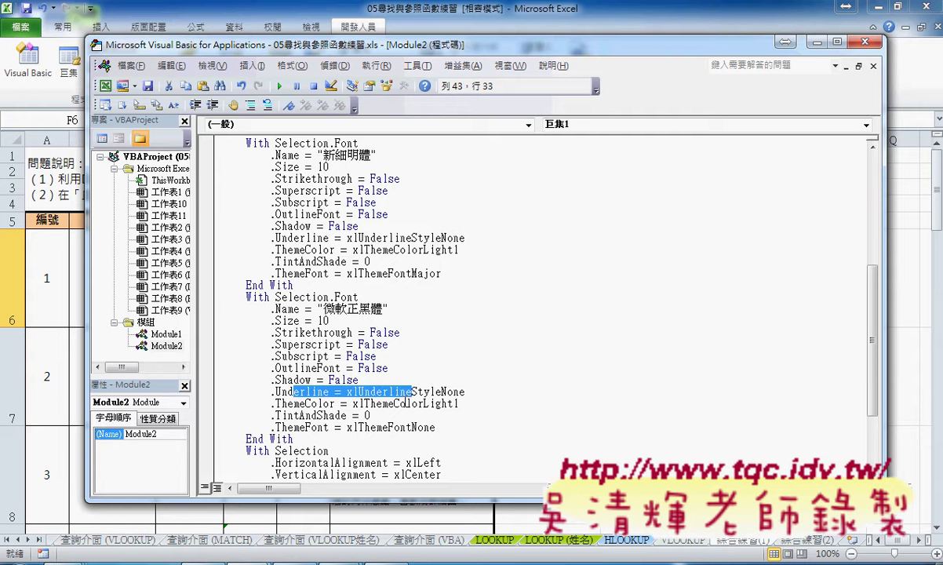
{"action": "double_click", "coordinate": [166, 334]}
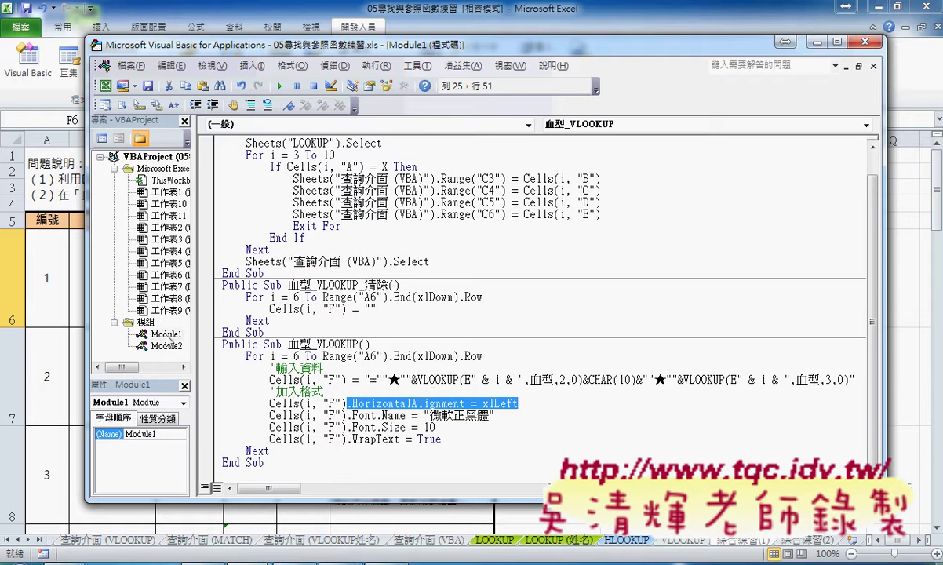
- Run the 血型 macro to fill column F, then open its 血型_VLOOKUP code via 指定巨集 > 編輯
{"action": "left_click", "coordinate": [45, 294]}
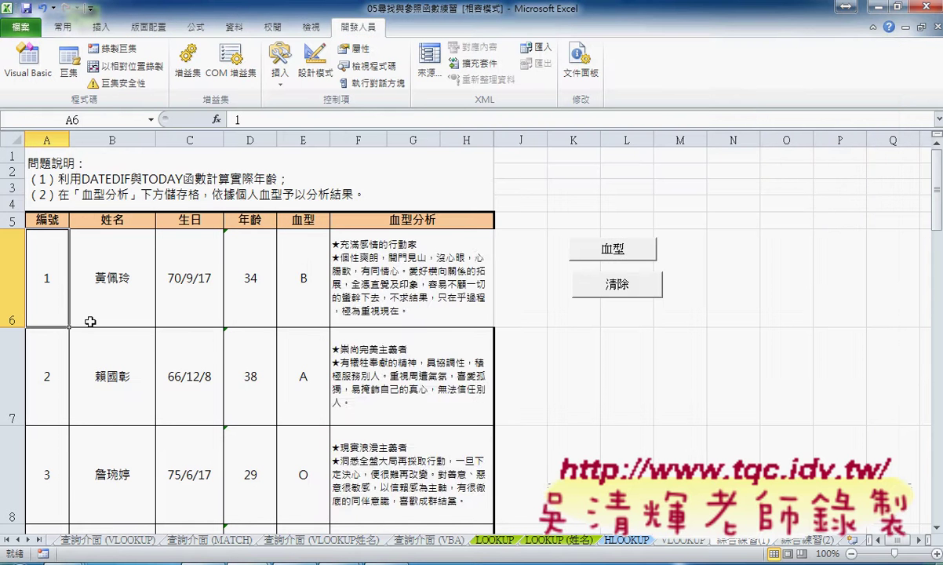
{"action": "left_click", "coordinate": [611, 248]}
{"action": "right_click", "coordinate": [604, 243]}
{"action": "left_click", "coordinate": [675, 373]}
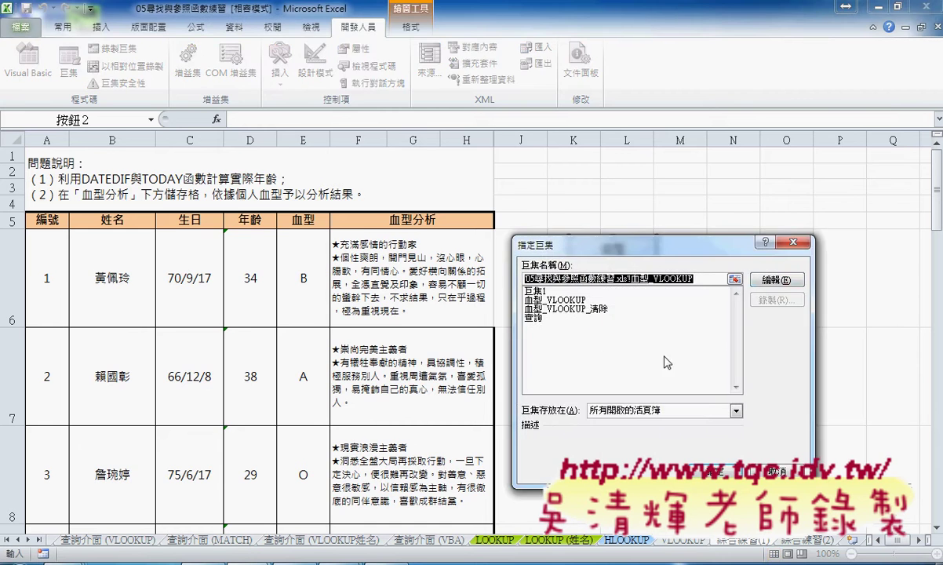
{"action": "left_click", "coordinate": [767, 272]}
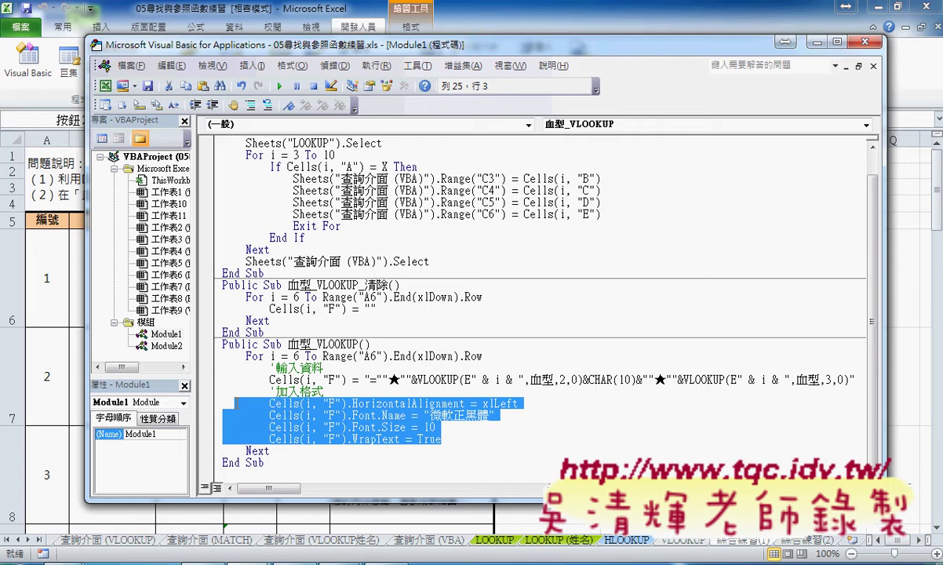
- Highlight the four column F formatting lines, then bring up the open Explorer folder windows
{"action": "left_click_drag", "start_coordinate": [442, 439], "coordinate": [202, 390]}
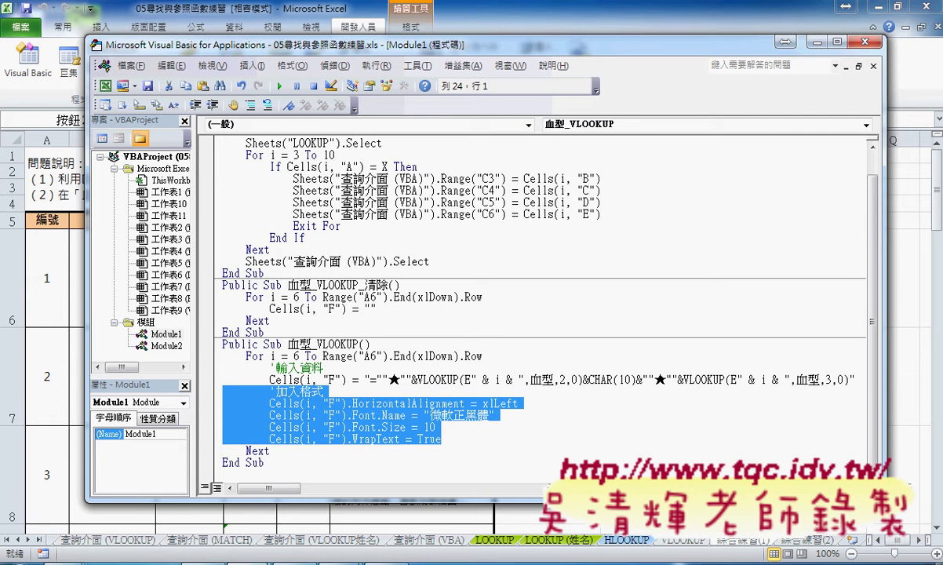
{"action": "left_click", "coordinate": [256, 564]}
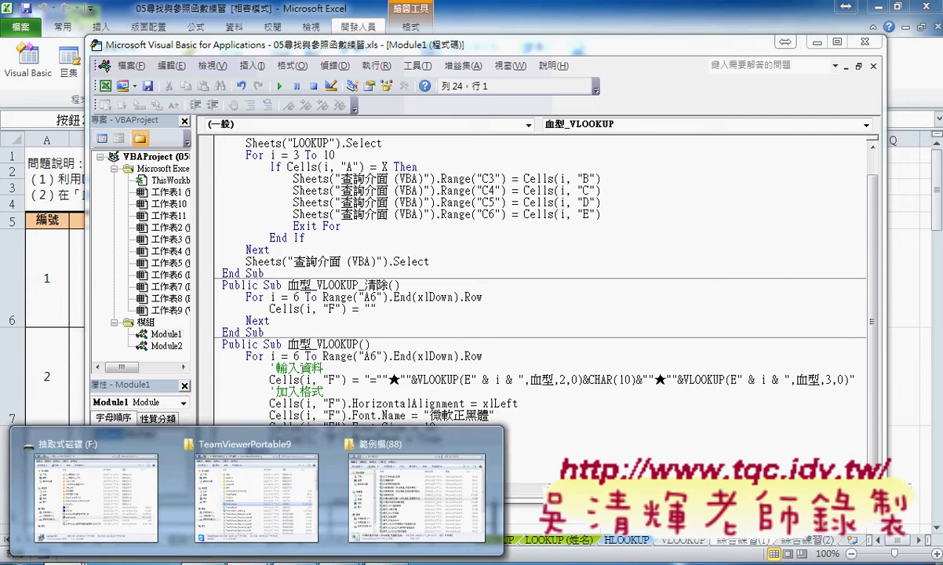
- Bring the 範例檔(88) folder forward, enlarge its window, and select 範例_04銷貨單
{"action": "left_click", "coordinate": [361, 487]}
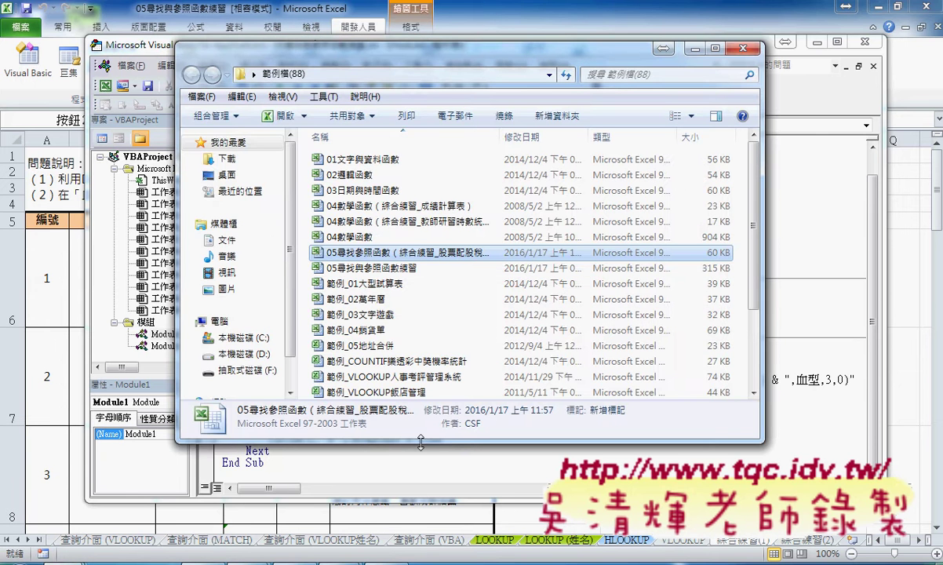
{"action": "left_click_drag", "start_coordinate": [420, 441], "coordinate": [420, 502]}
{"action": "left_click", "coordinate": [390, 330]}
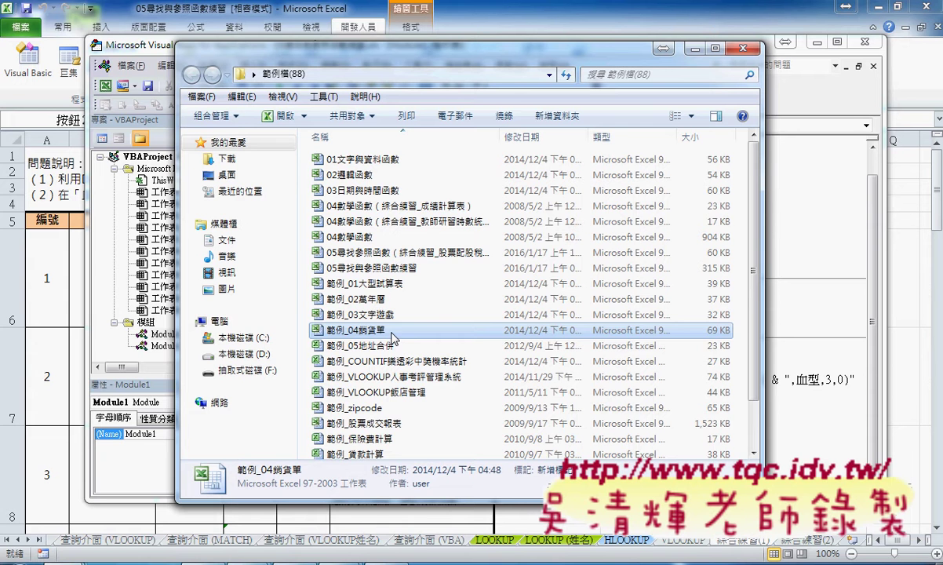
{"action": "scroll", "coordinate": [394, 337], "scroll_direction": "down", "scroll_amount": 1}
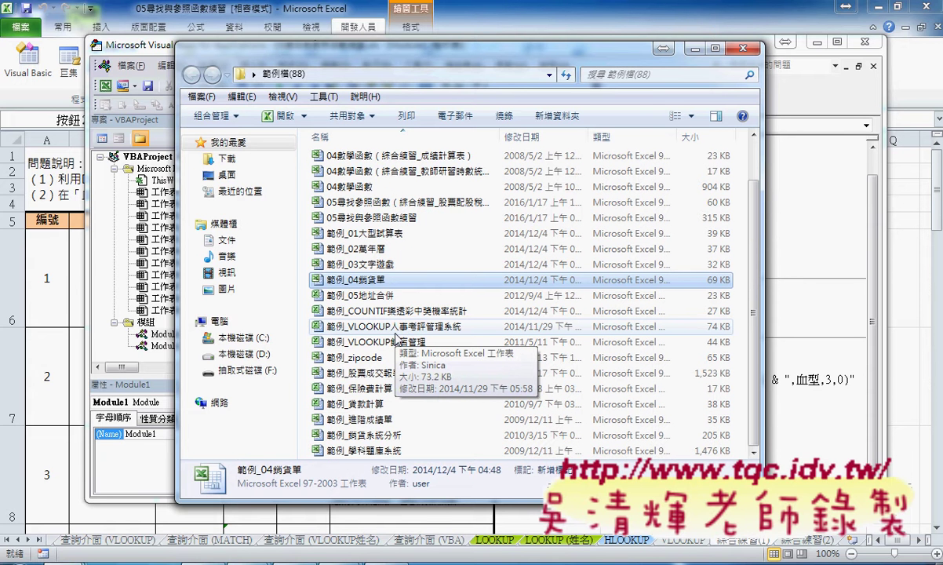